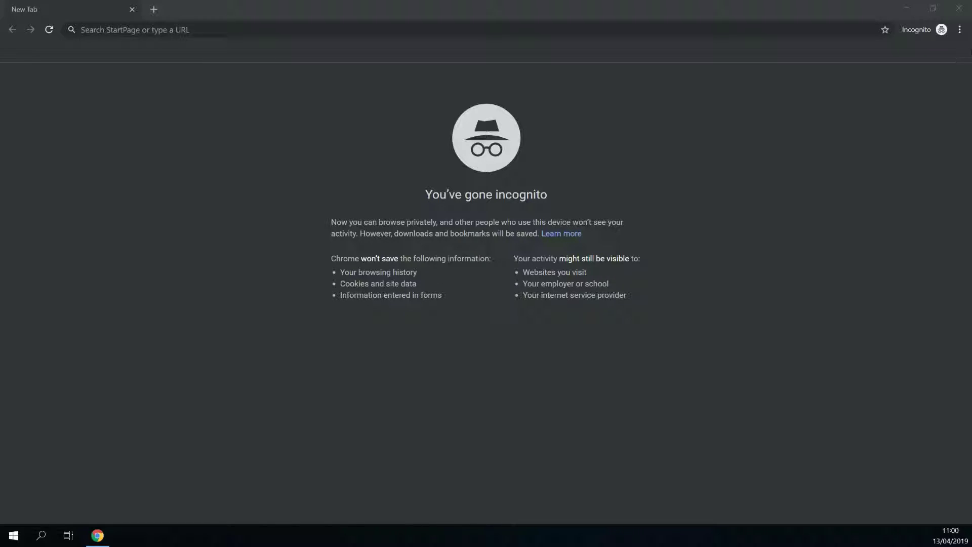
Open the About Google Chrome page to check the installed browser version.
{"action": "left_click", "coordinate": [962, 31]}
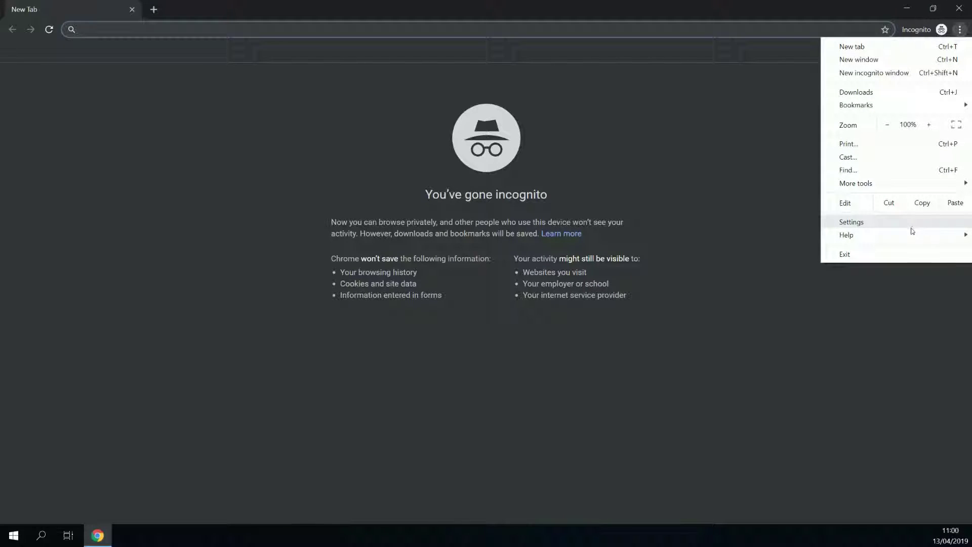
{"action": "mouse_move", "coordinate": [910, 236]}
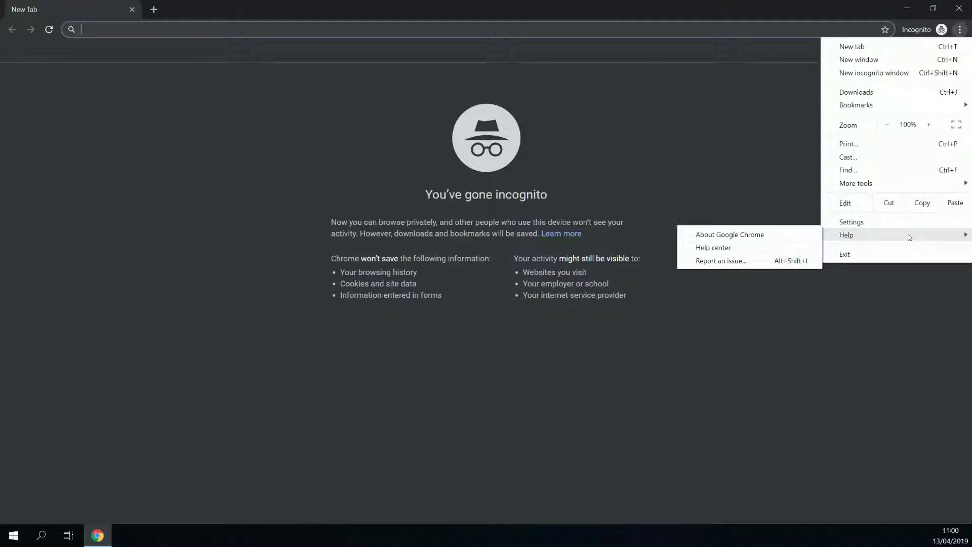
{"action": "left_click", "coordinate": [777, 240]}
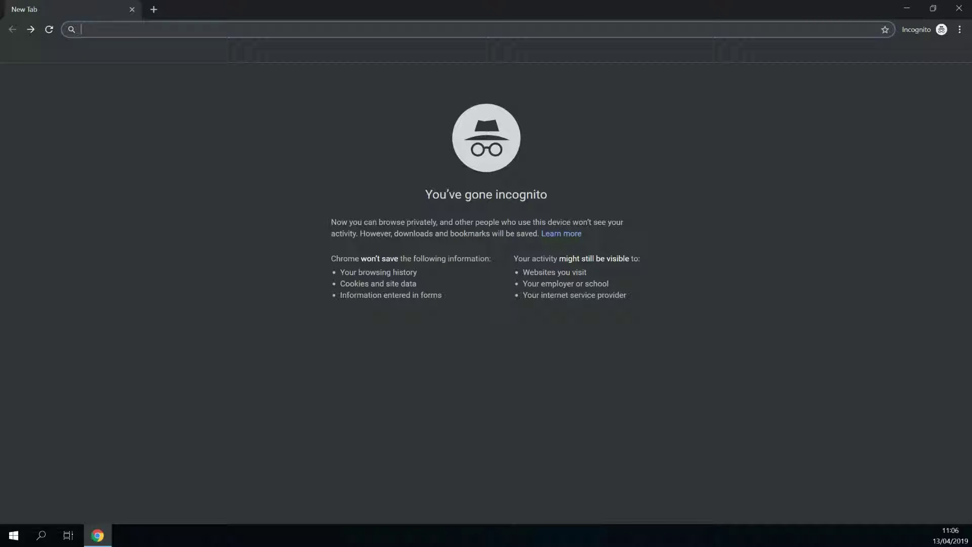
Go to the ChromeDriver downloads page at chromedriver.chromium.org/downloads.
{"action": "type", "text": "google.co"}
{"action": "type", "text": "chromedri"}
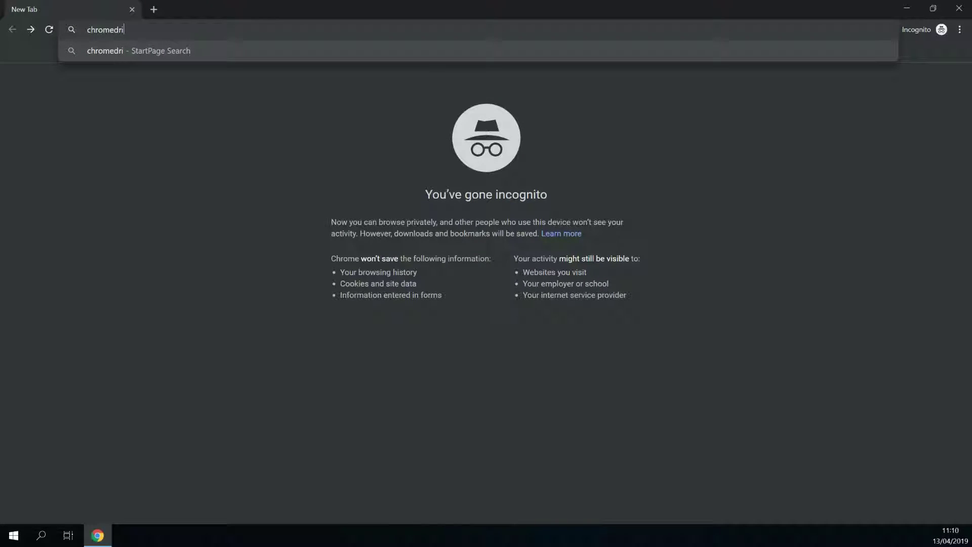
{"action": "type", "text": "ver.chromium"}
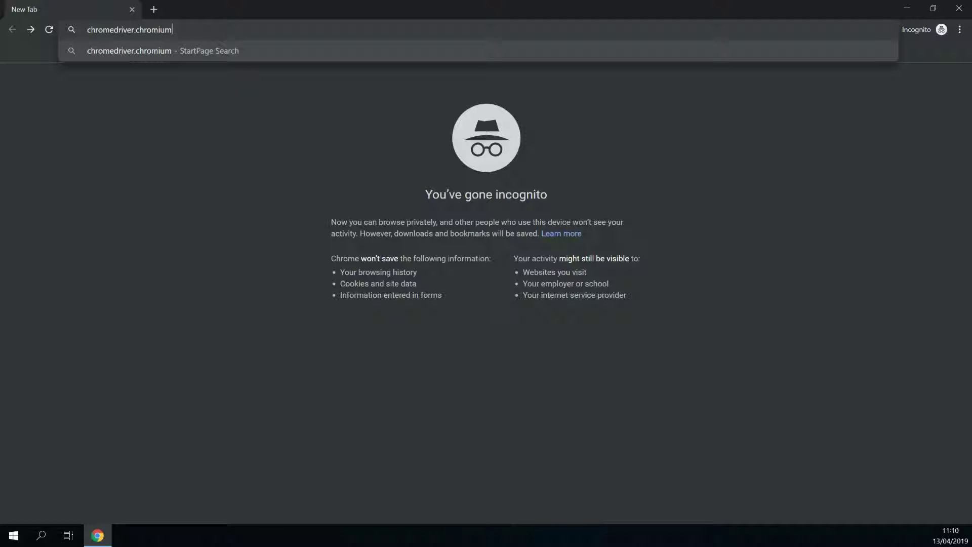
{"action": "type", "text": ".org"}
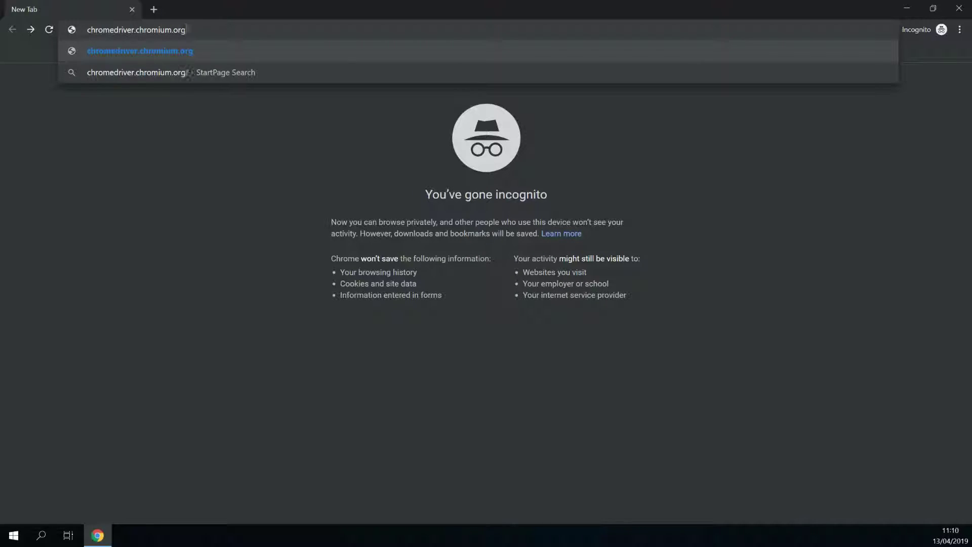
{"action": "type", "text": "/downloads"}
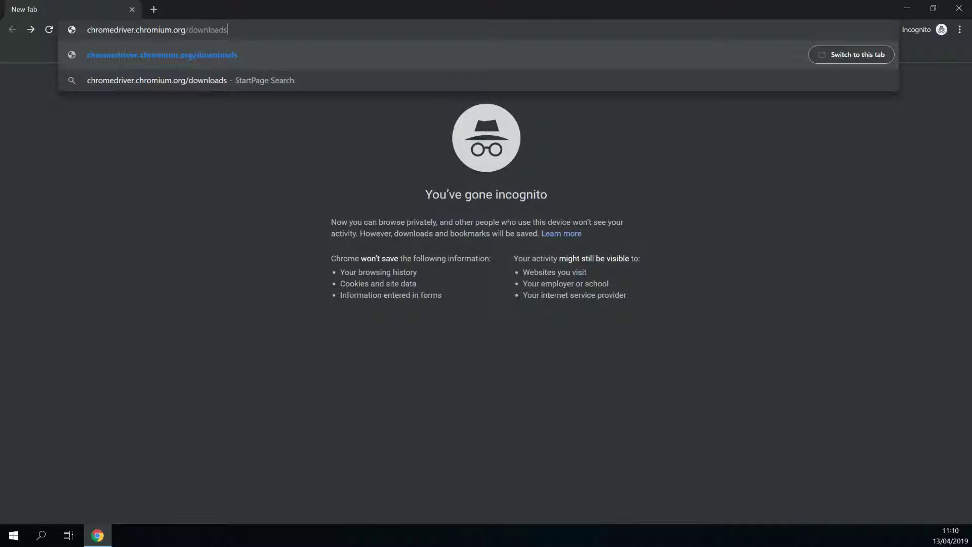
{"action": "key", "text": "Return"}
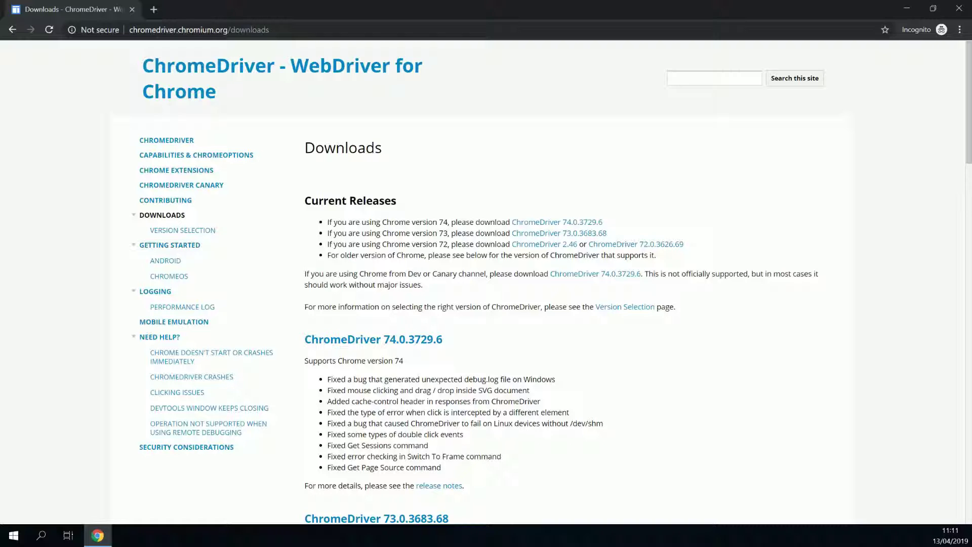
Download chromedriver_win32.zip from the ChromeDriver 73.0.3683.68 release for Chrome version 73.
{"action": "left_click", "coordinate": [960, 30]}
{"action": "left_click_drag", "start_coordinate": [327, 233], "coordinate": [613, 234]}
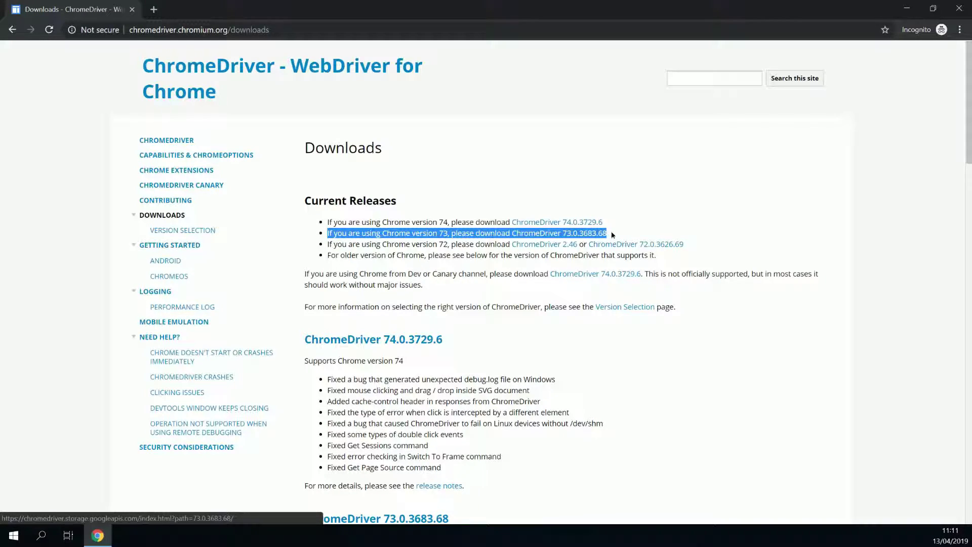
{"action": "left_click", "coordinate": [560, 237]}
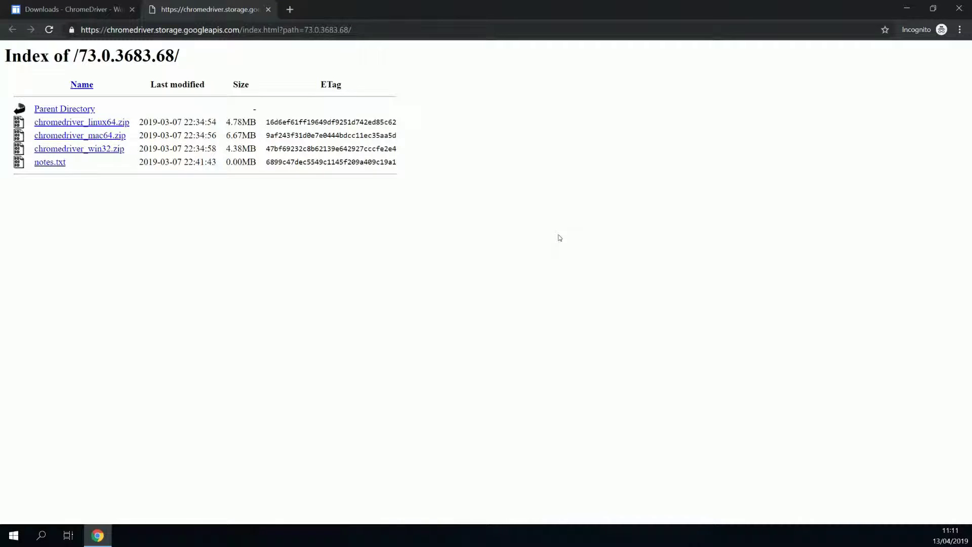
{"action": "left_click", "coordinate": [108, 152]}
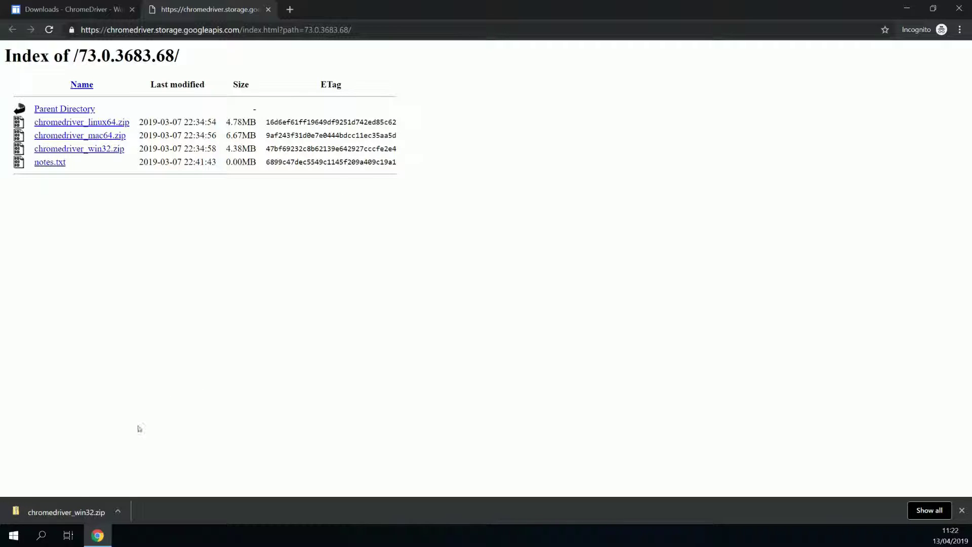
Open the downloaded chromedriver_win32.zip and copy chromedriver.exe to Local Disk (C:), granting administrator permission.
{"action": "left_click", "coordinate": [72, 509]}
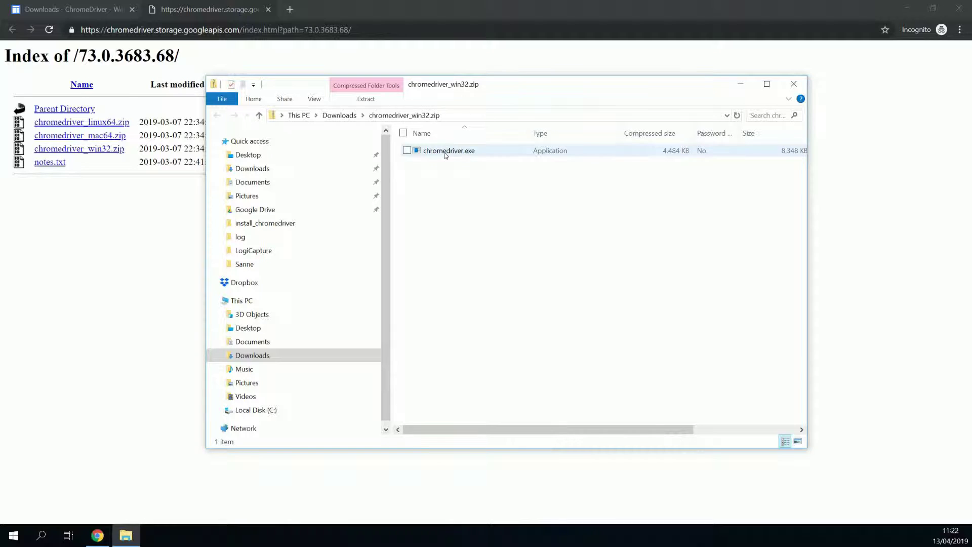
{"action": "left_click_drag", "start_coordinate": [445, 155], "coordinate": [255, 410]}
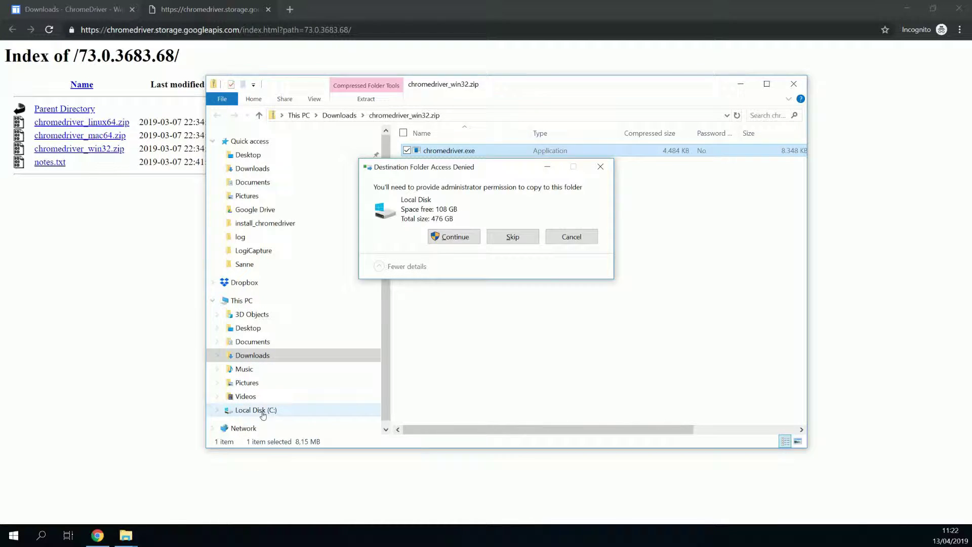
{"action": "left_click", "coordinate": [456, 237]}
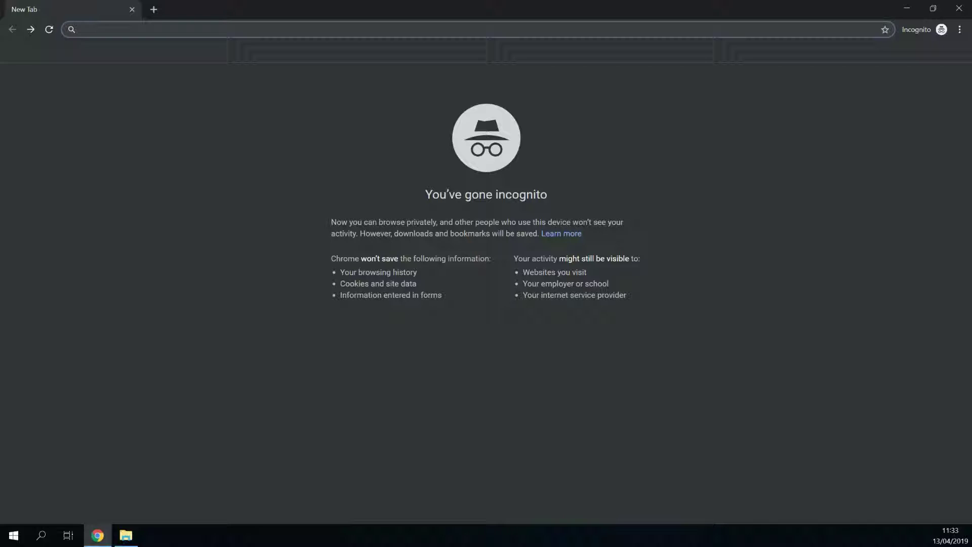
Download Python 3.7.3 for Windows from python.org/downloads and launch the python-3.7.3.exe installer.
{"action": "type", "text": "python.org/downloads"}
{"action": "key", "text": "Return"}
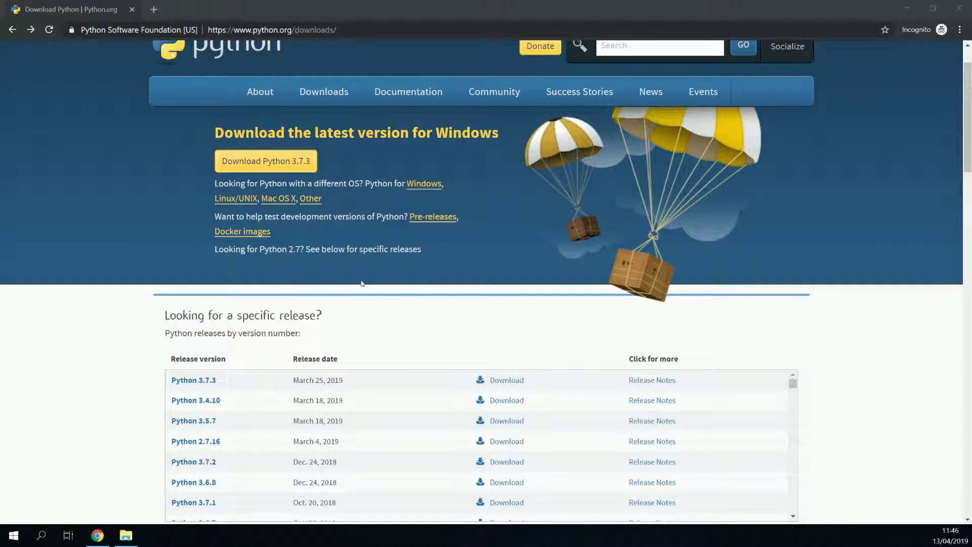
{"action": "left_click", "coordinate": [282, 161]}
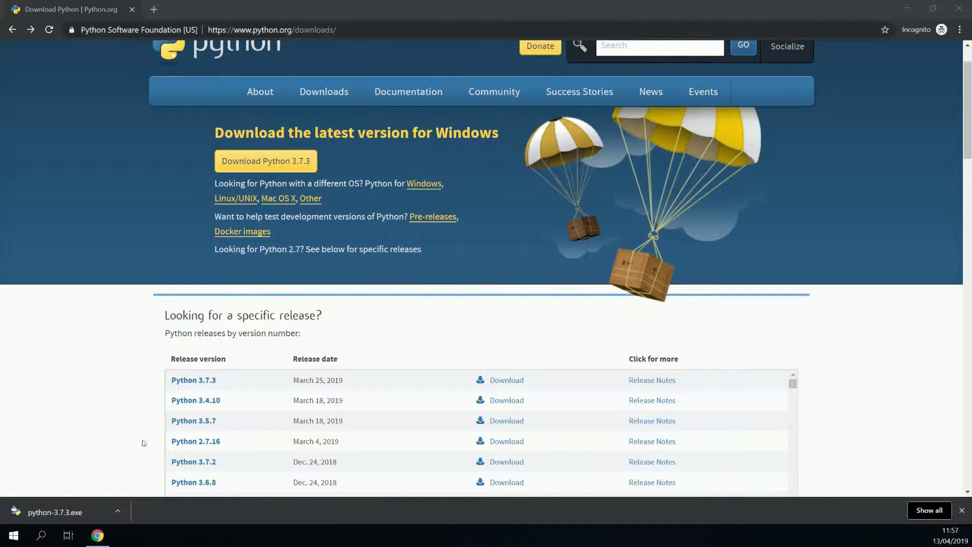
{"action": "left_click", "coordinate": [65, 512]}
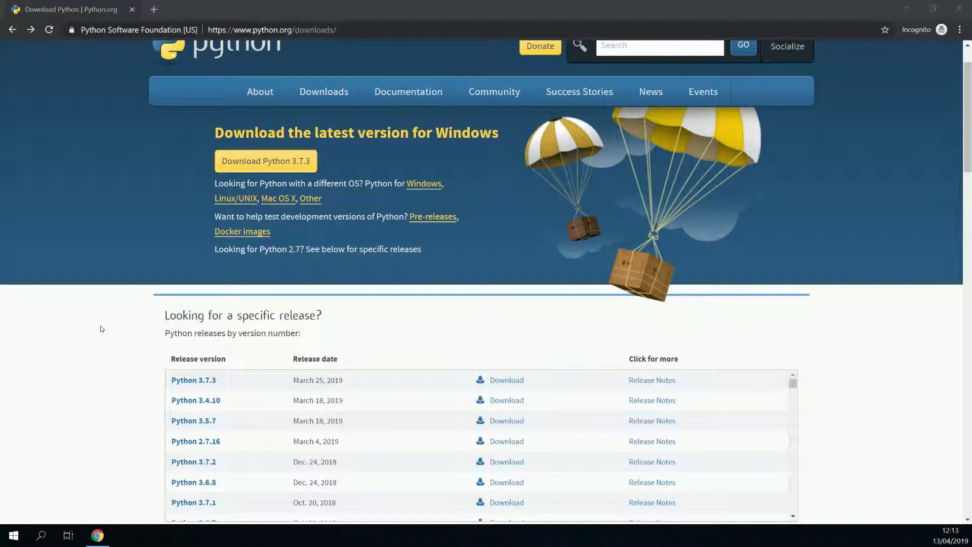
Search Windows for cmd and run Command Prompt as administrator.
{"action": "left_click", "coordinate": [45, 536]}
{"action": "type", "text": "c"}
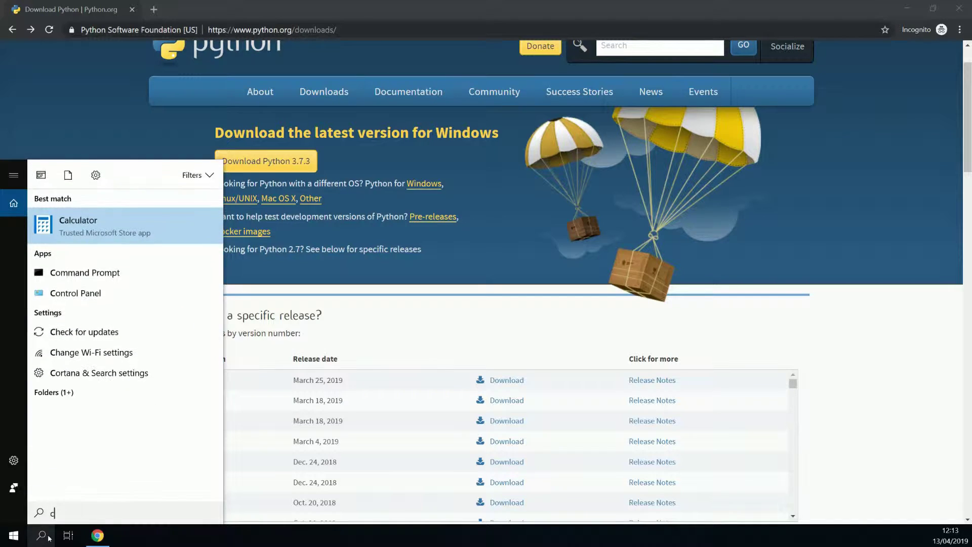
{"action": "type", "text": "md"}
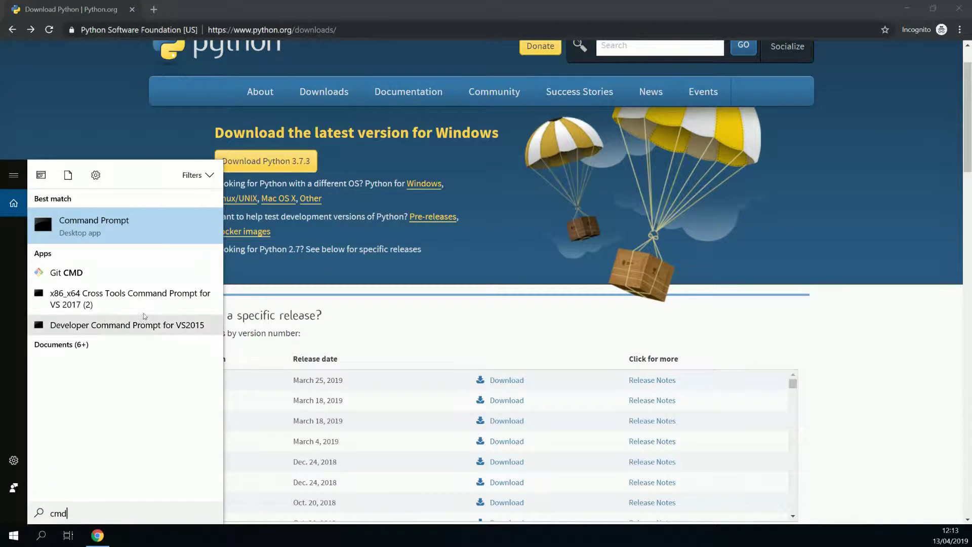
{"action": "right_click", "coordinate": [169, 225]}
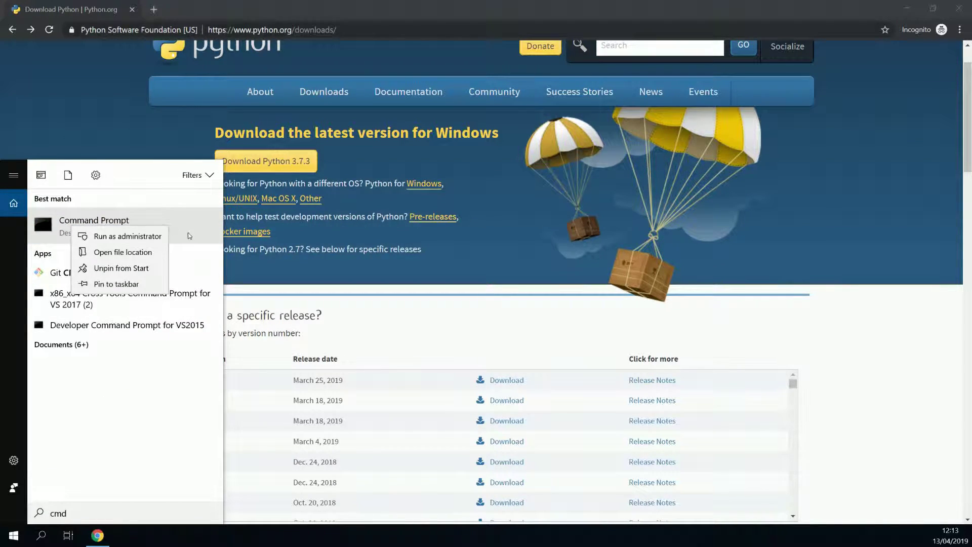
{"action": "left_click", "coordinate": [142, 237]}
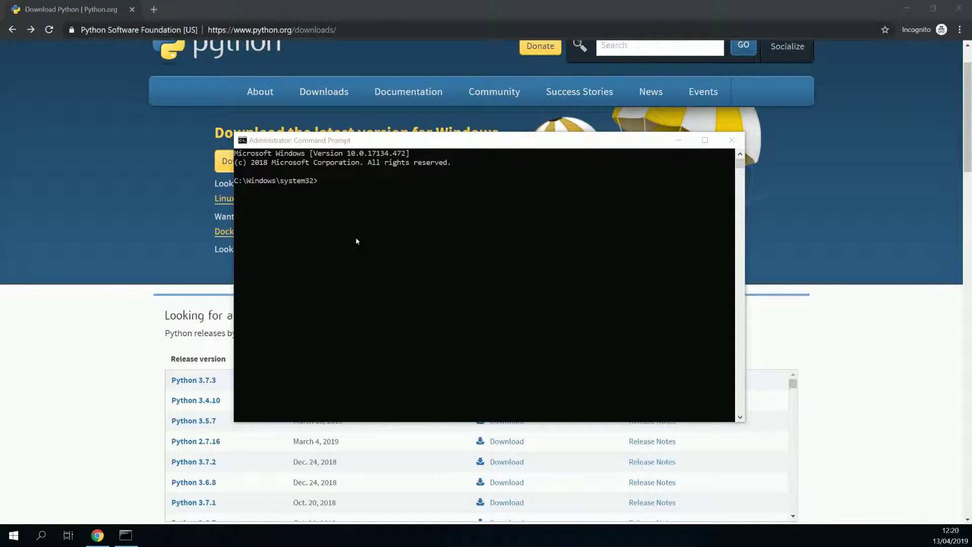
Check the Python installation by running python, leaving the interpreter with exit(), and running pip.
{"action": "left_click", "coordinate": [357, 241]}
{"action": "type", "text": "pytho"}
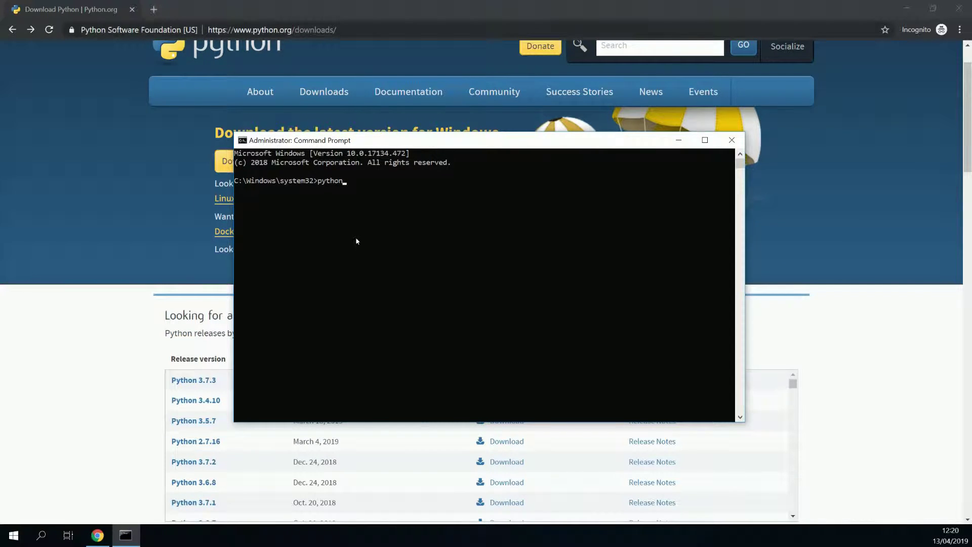
{"action": "type", "text": "n"}
{"action": "key", "text": "Return"}
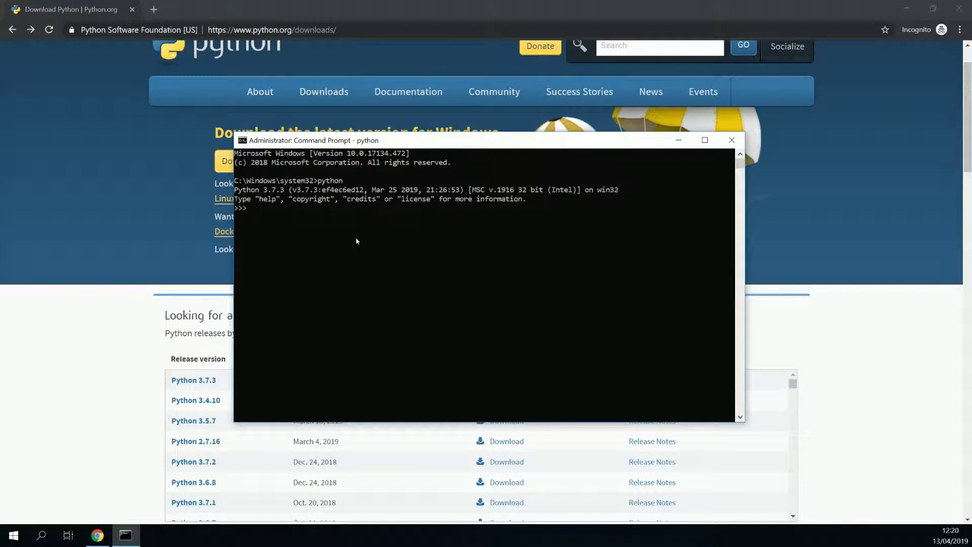
{"action": "type", "text": "exit()"}
{"action": "key", "text": "Return"}
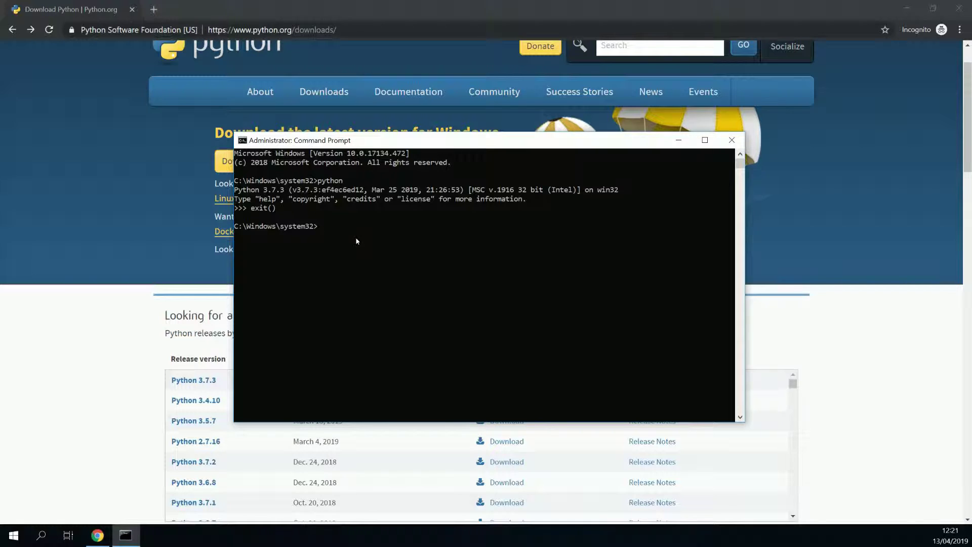
{"action": "type", "text": "pip"}
{"action": "key", "text": "Return"}
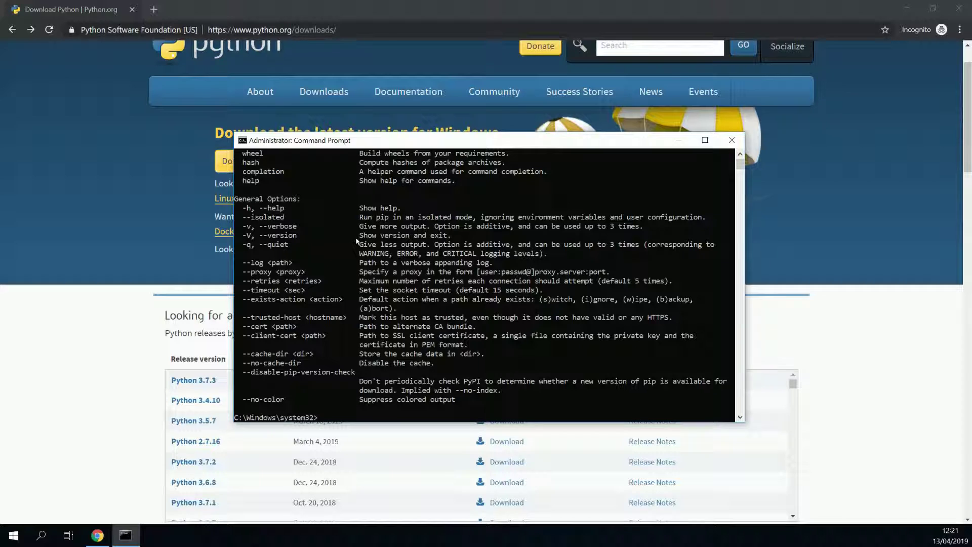
Install setuptools with pip install setuptools and upgrade it with pip install --upgrade setuptools.
{"action": "type", "text": "pip"}
{"action": "type", "text": "install setuptools"}
{"action": "key", "text": "Return"}
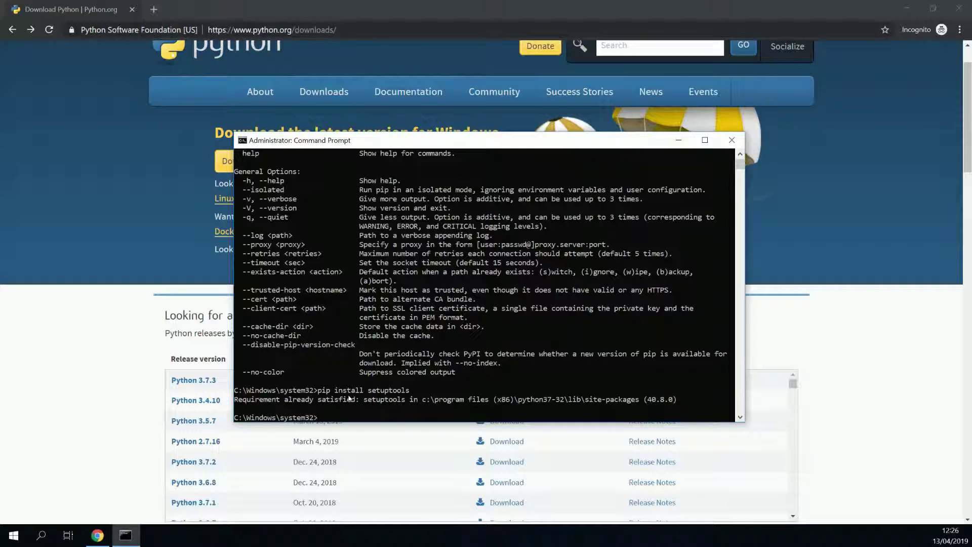
{"action": "type", "text": "pip install --upgrade setuptools"}
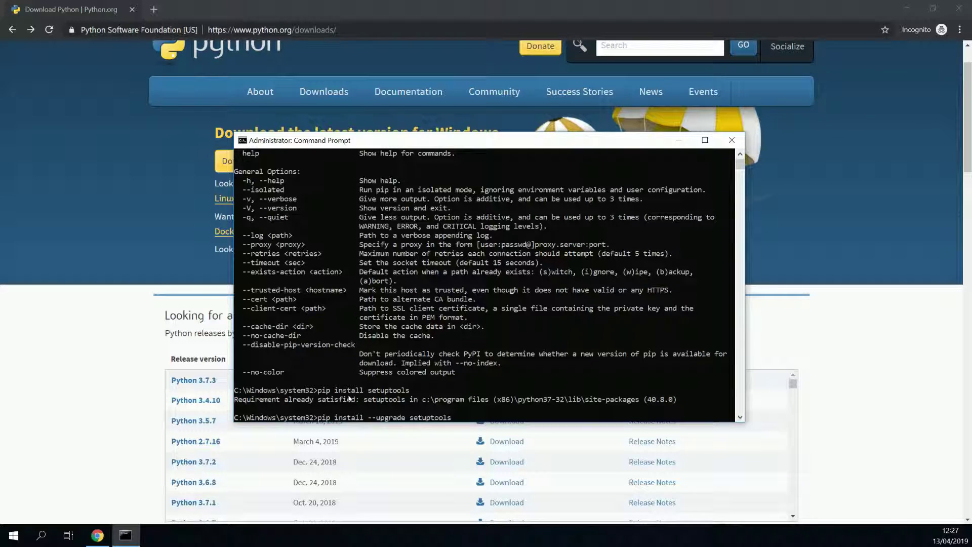
{"action": "key", "text": "Return"}
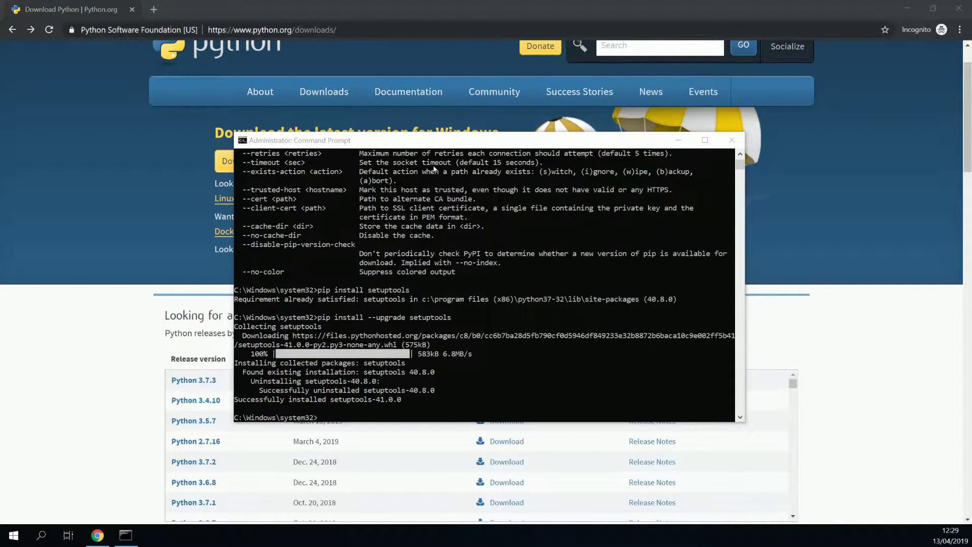
Minimize Command Prompt and go to github.com/timelyart/kairos in the Chrome browser.
{"action": "left_click", "coordinate": [679, 142]}
{"action": "left_click", "coordinate": [306, 32]}
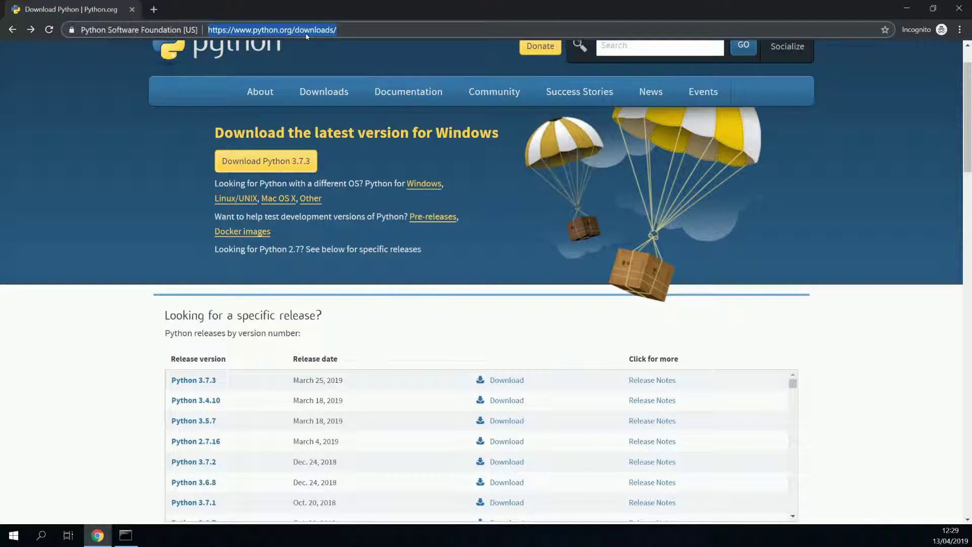
{"action": "type", "text": "github"}
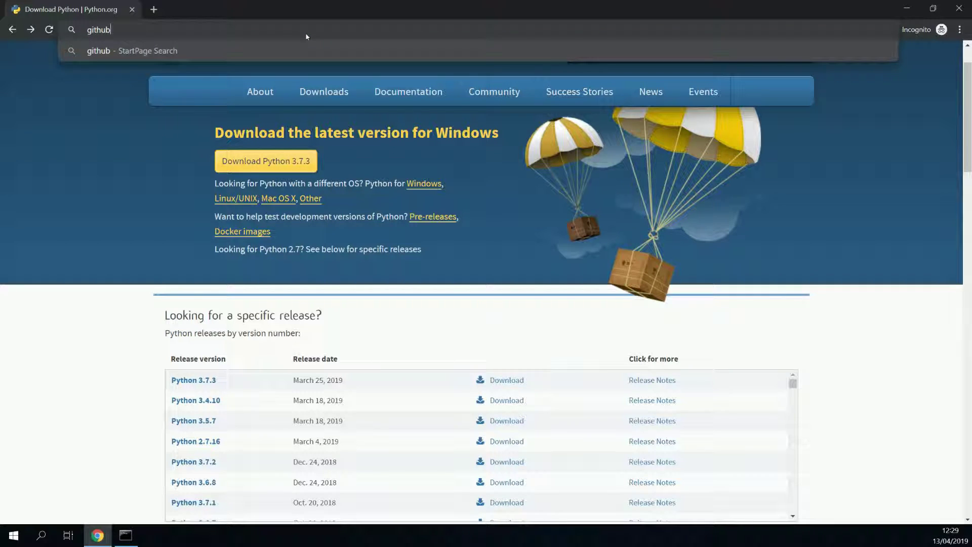
{"action": "type", "text": ".com/"}
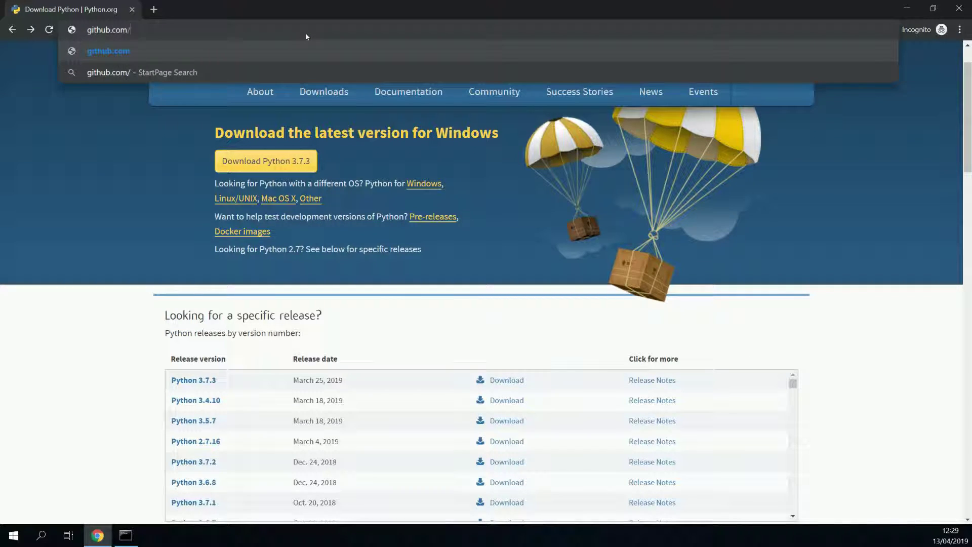
{"action": "type", "text": "timelyart"}
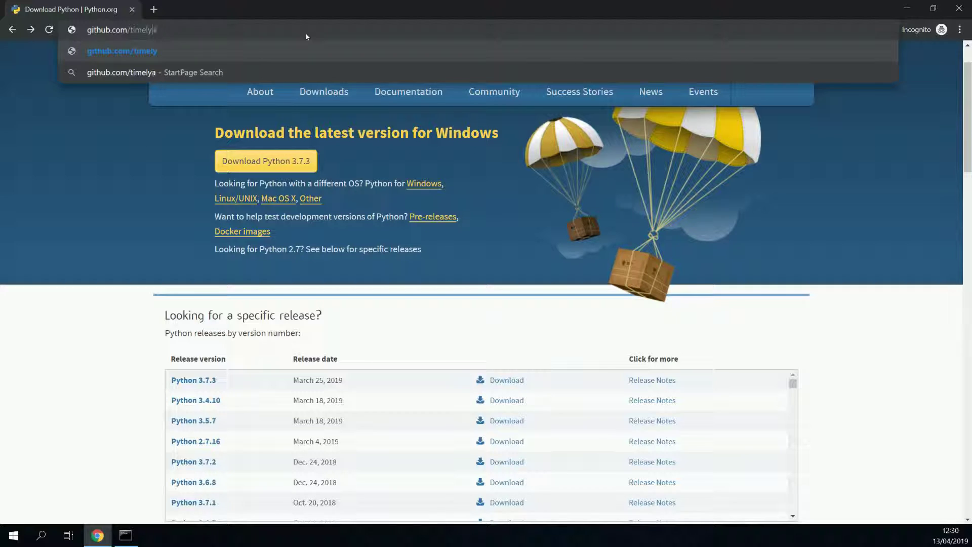
{"action": "type", "text": "/kairos"}
{"action": "key", "text": "Return"}
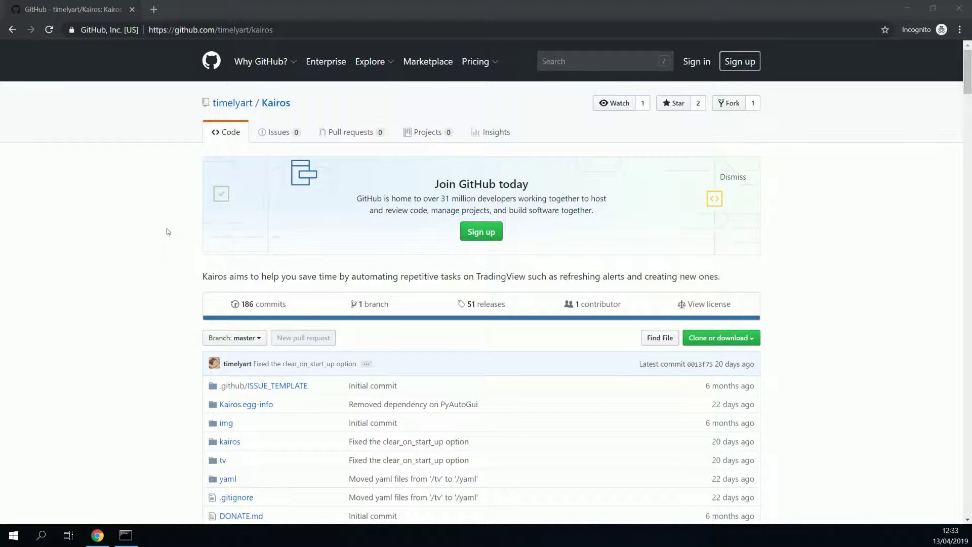
Download the zip source code of the latest Kairos release, v1.3.1, from the repository's releases page.
{"action": "left_click", "coordinate": [496, 305]}
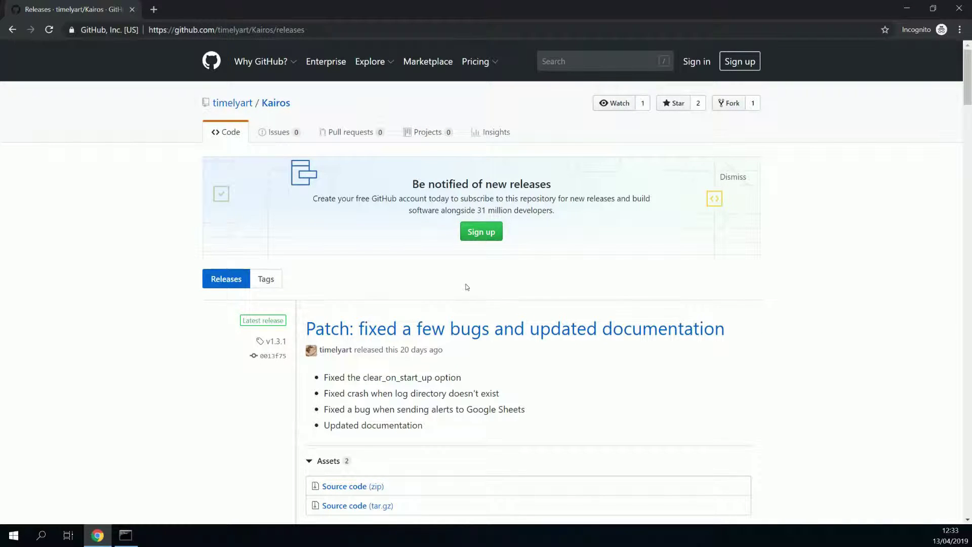
{"action": "scroll", "coordinate": [423, 278], "scroll_direction": "down", "scroll_amount": 1}
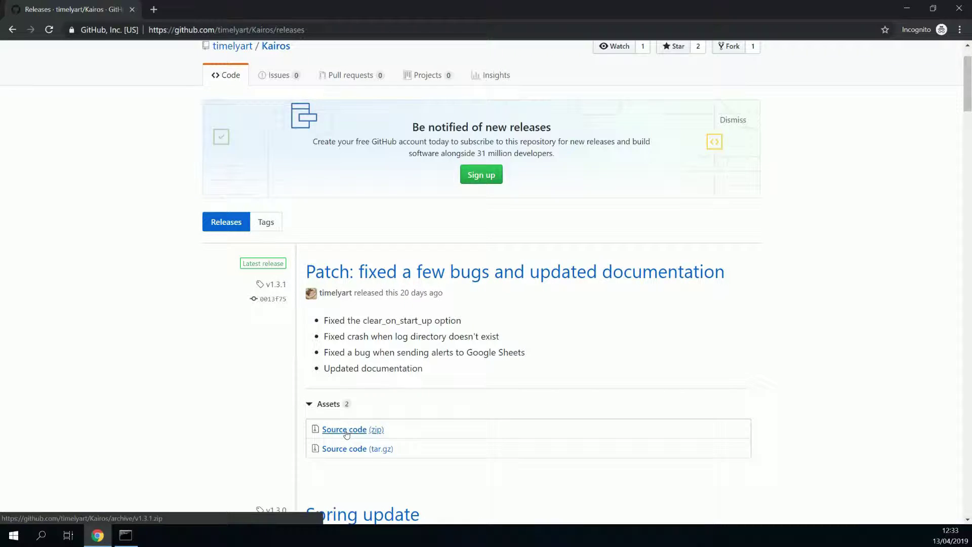
{"action": "left_click", "coordinate": [346, 431]}
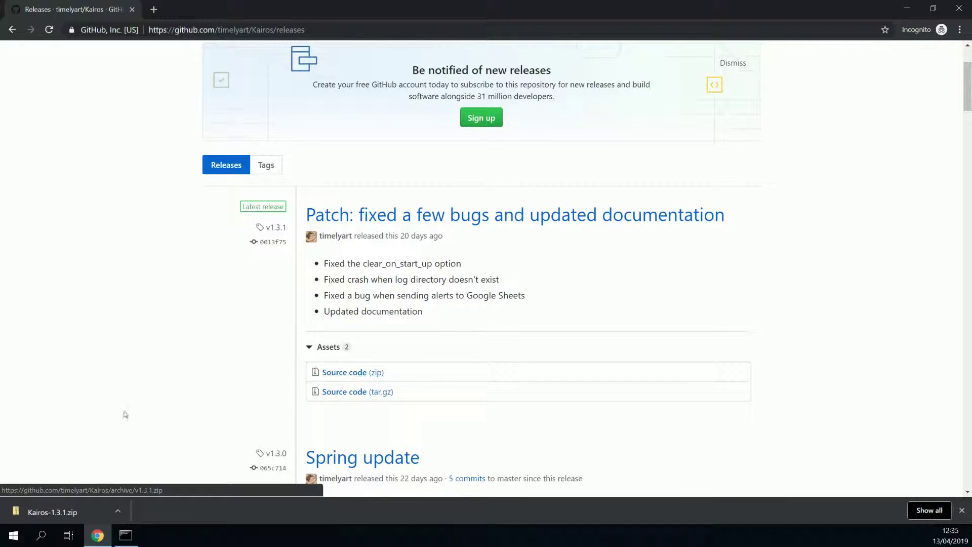
Open the downloaded Kairos-1.3.1.zip, copy its Kairos-1.3.1 folder to Local Disk (C:), and close the File Explorer window.
{"action": "left_click", "coordinate": [71, 513]}
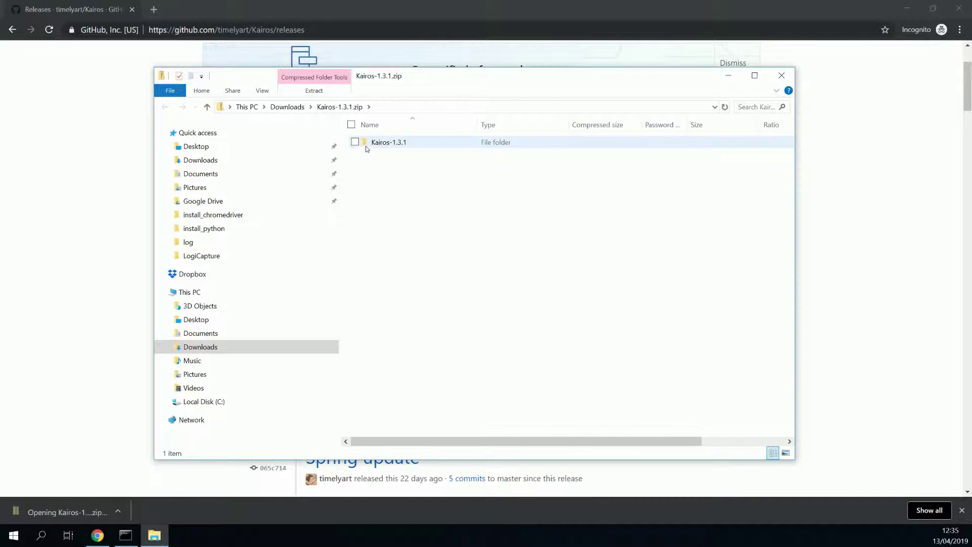
{"action": "left_click", "coordinate": [384, 144]}
{"action": "left_click_drag", "start_coordinate": [320, 439], "coordinate": [355, 391]}
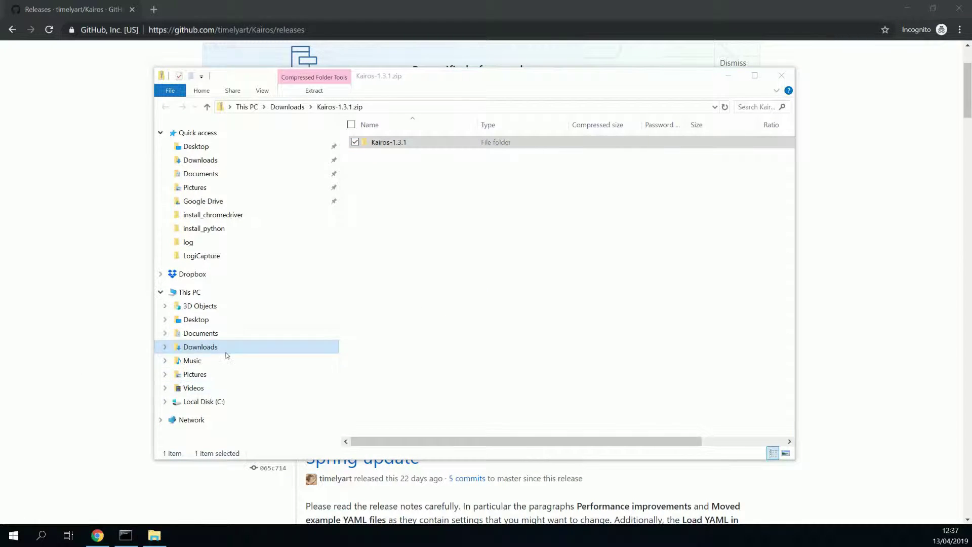
{"action": "left_click", "coordinate": [781, 76]}
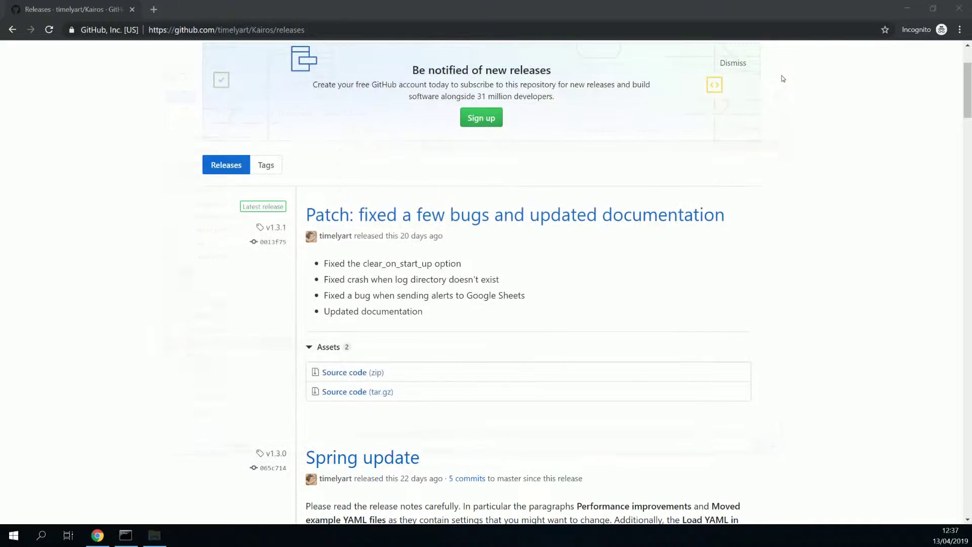
Switch to Command Prompt, change to the root of the drive with cd C:\ and list its contents with dir.
{"action": "left_click", "coordinate": [129, 537]}
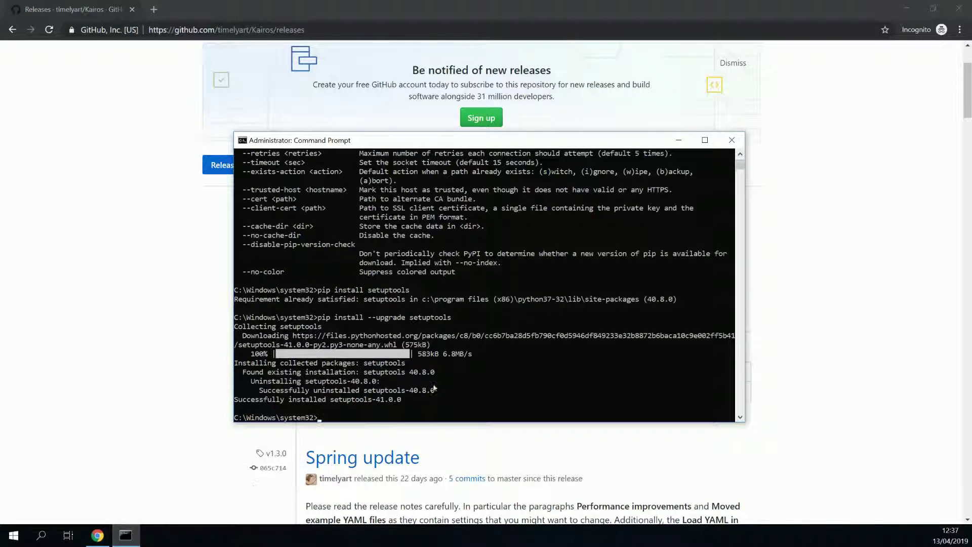
{"action": "type", "text": "r"}
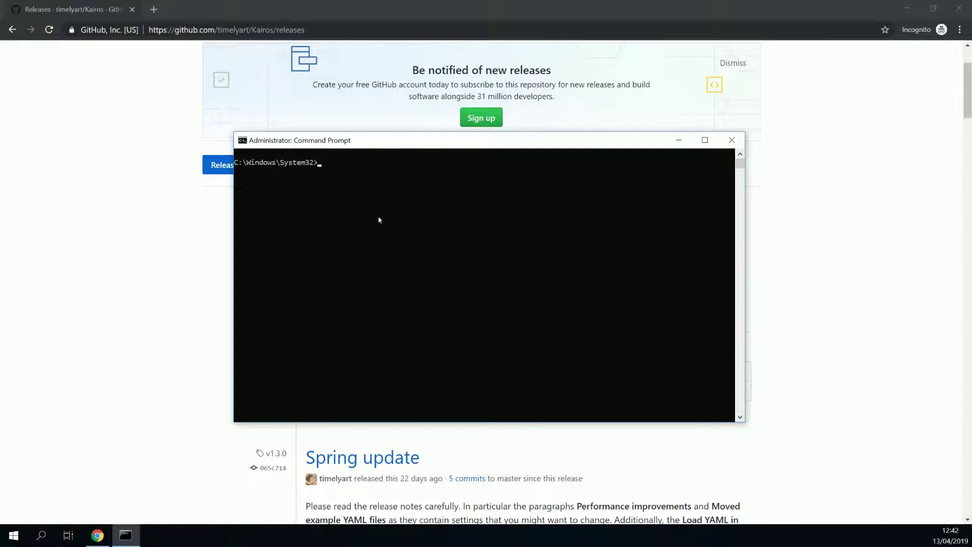
{"action": "type", "text": "cd C:\\"}
{"action": "key", "text": "Return"}
{"action": "type", "text": "dir"}
{"action": "key", "text": "Return"}
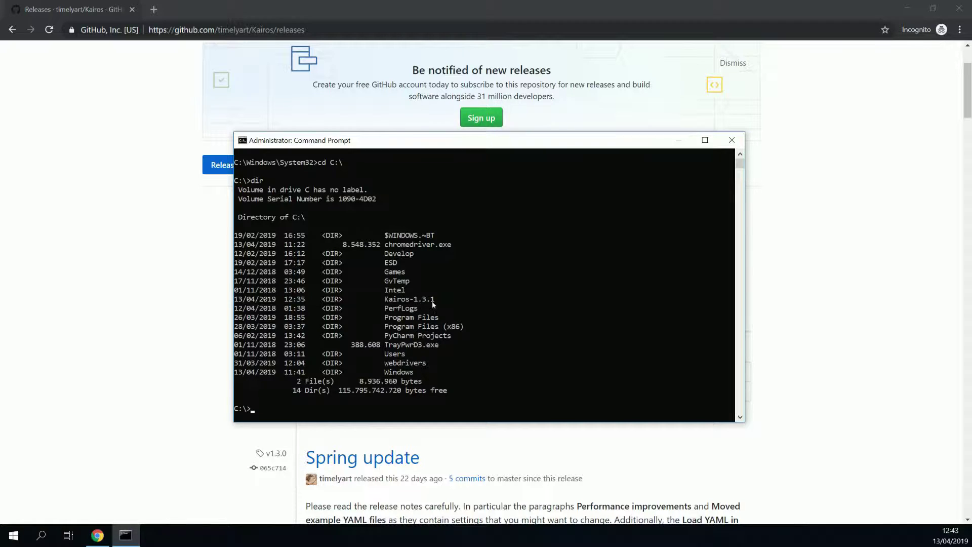
Change to the Kairos-1.3.1 folder and install Kairos with python setup.py install.
{"action": "left_click", "coordinate": [313, 411]}
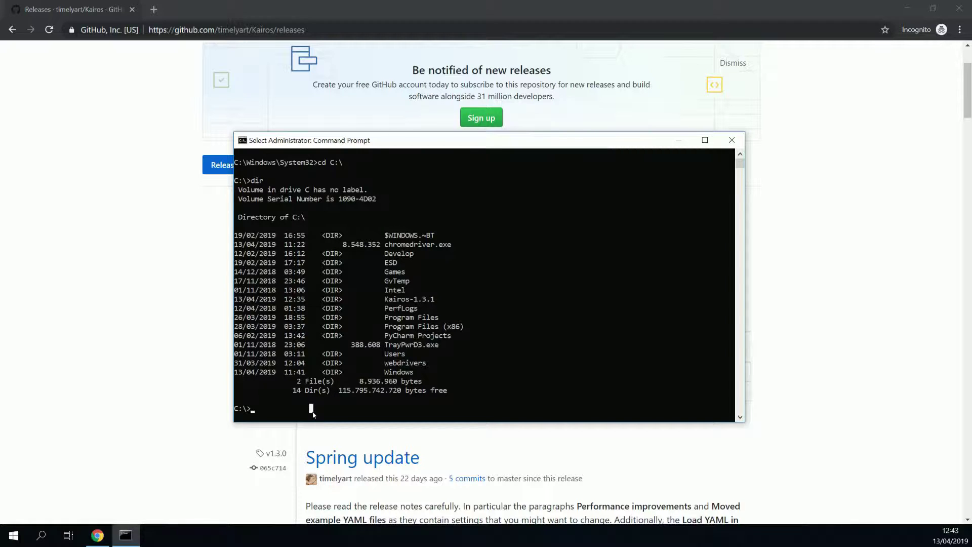
{"action": "type", "text": "cd Kairo"}
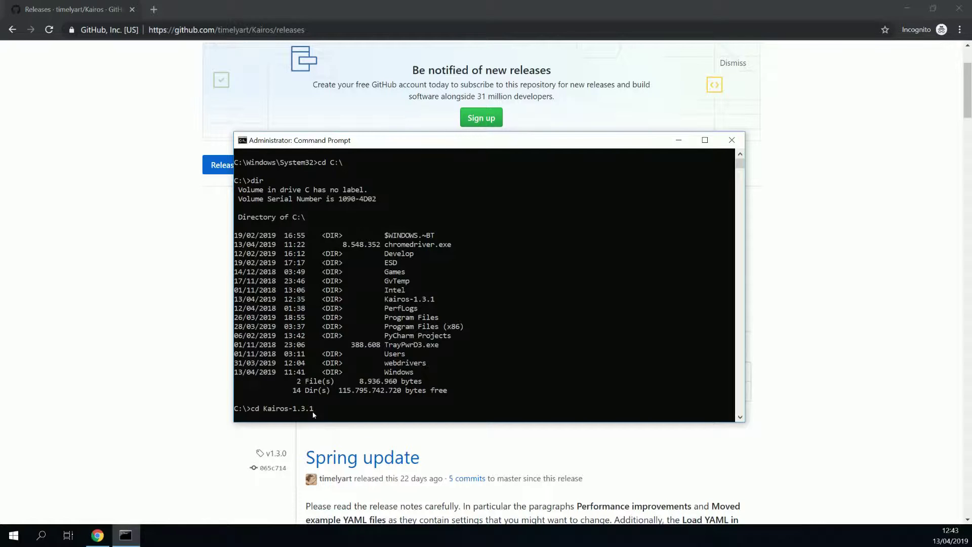
{"action": "type", "text": "s-1.3.1"}
{"action": "key", "text": "Return"}
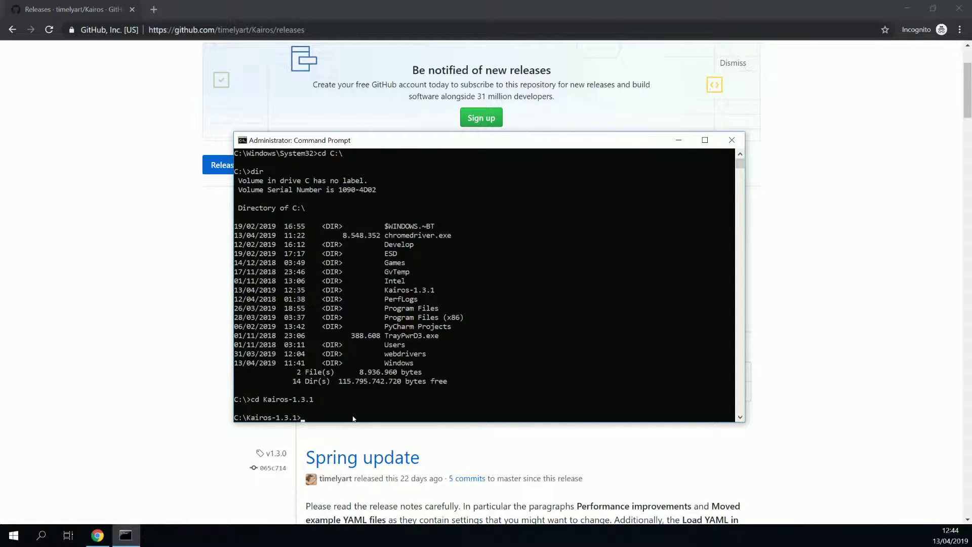
{"action": "type", "text": "python setup.py install"}
{"action": "key", "text": "Return"}
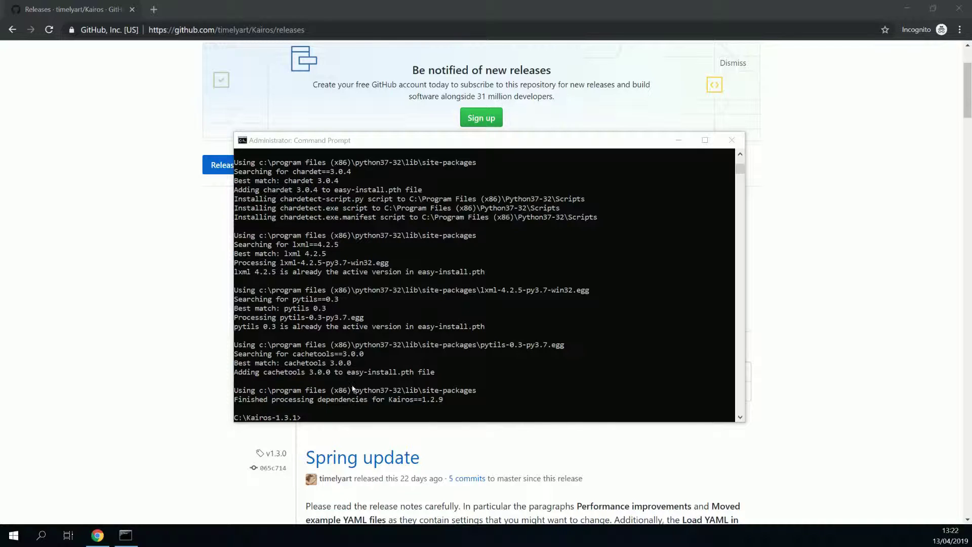
Rename the configuration file _kairos.cfg to kairos.cfg with the ren command.
{"action": "left_click", "coordinate": [353, 389]}
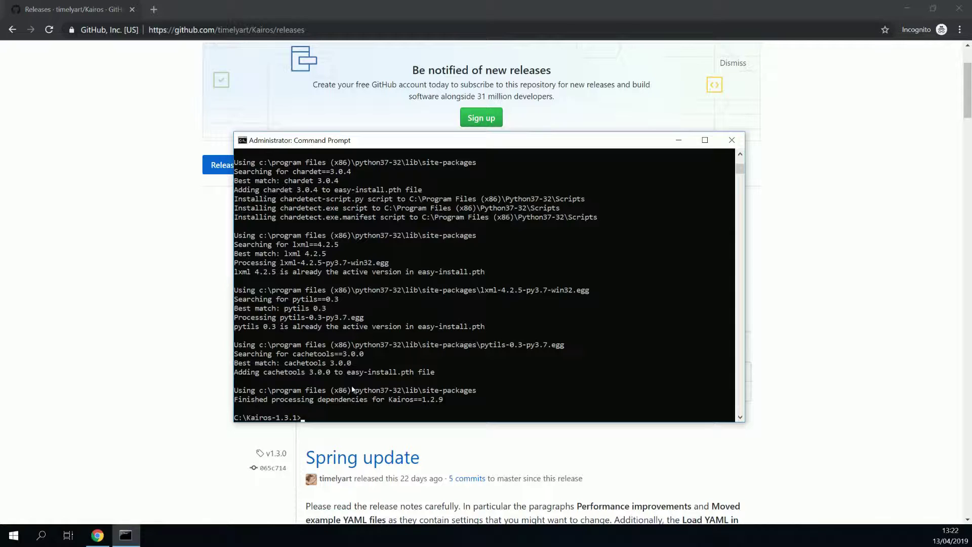
{"action": "type", "text": "ren _kairos.cfg kairos.cfg"}
{"action": "key", "text": "Return"}
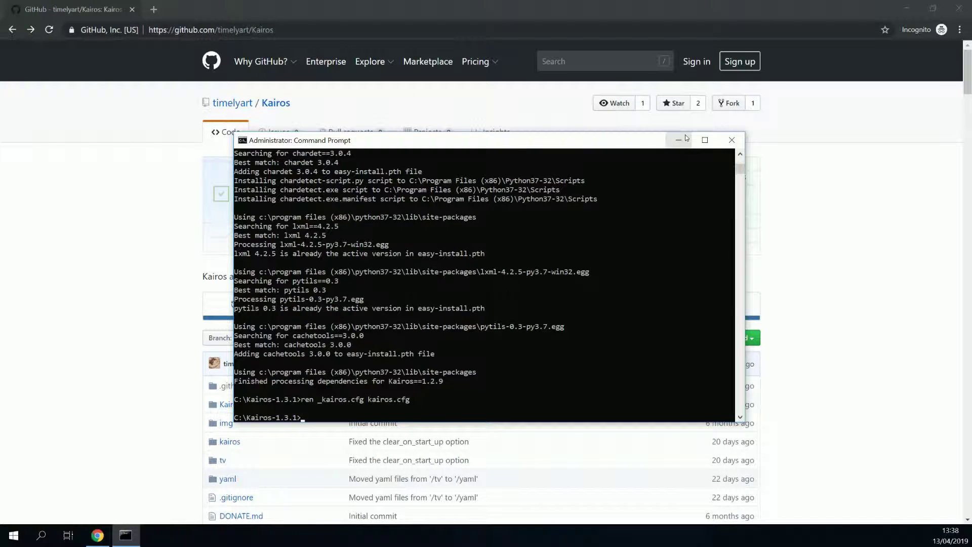
Minimize Command Prompt and go to notepad-plus-plus.org in the Chrome browser.
{"action": "left_click", "coordinate": [678, 140]}
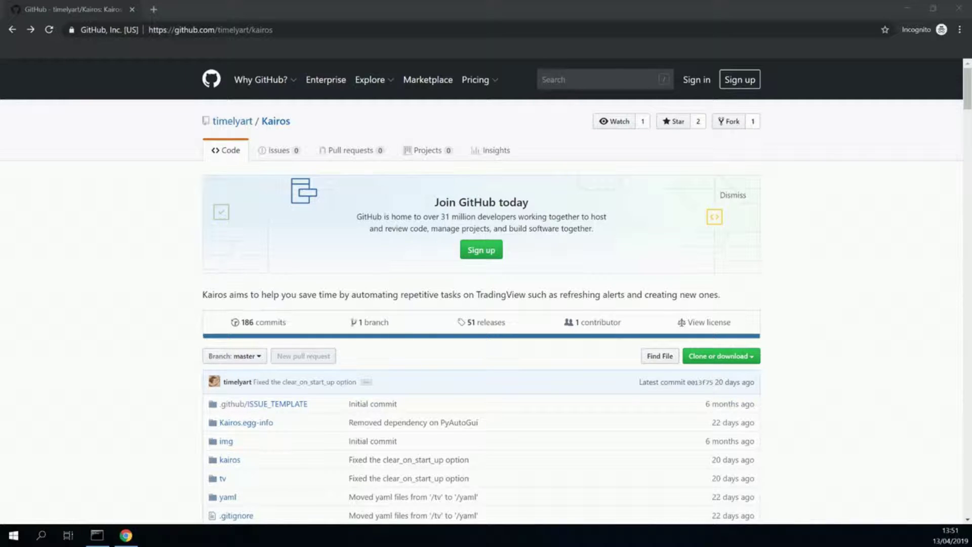
{"action": "left_click", "coordinate": [286, 31]}
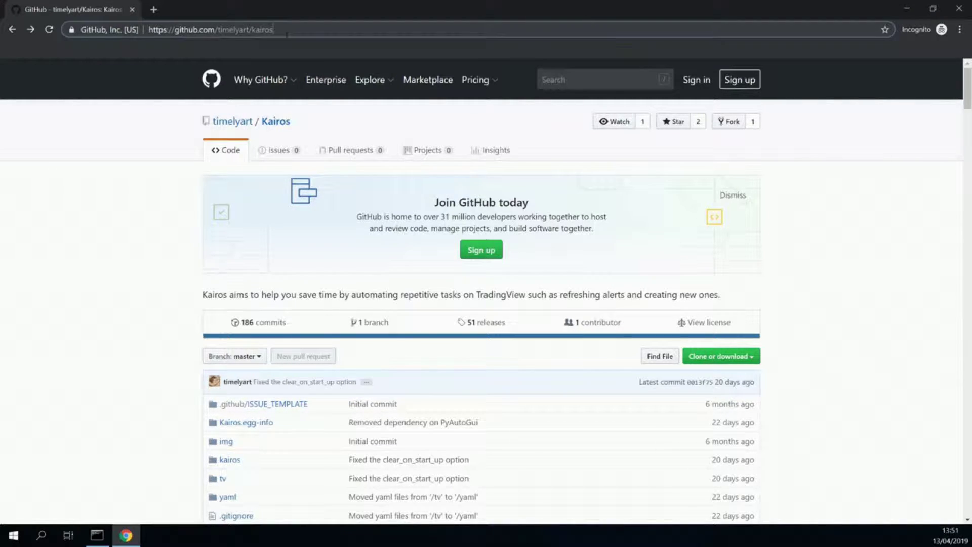
{"action": "left_click", "coordinate": [287, 36]}
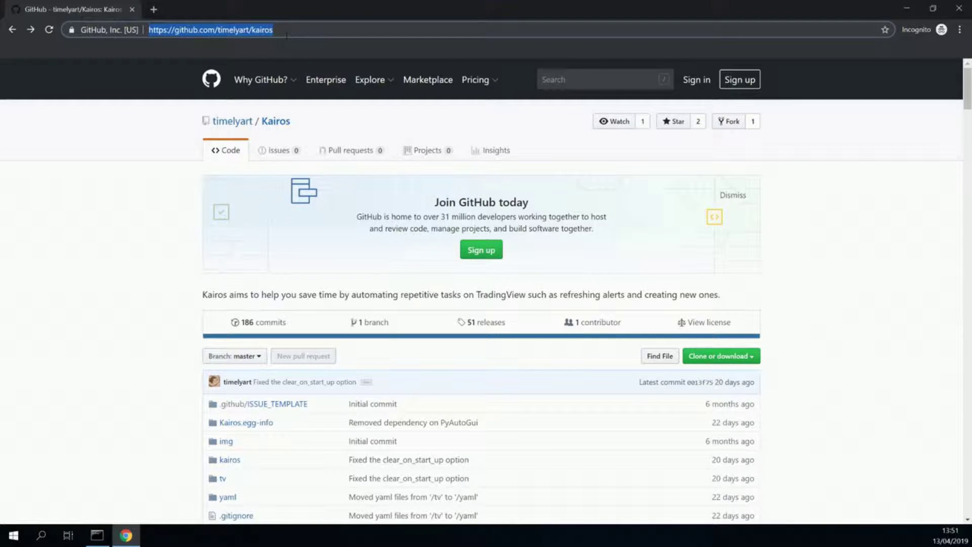
{"action": "type", "text": "notepad-"}
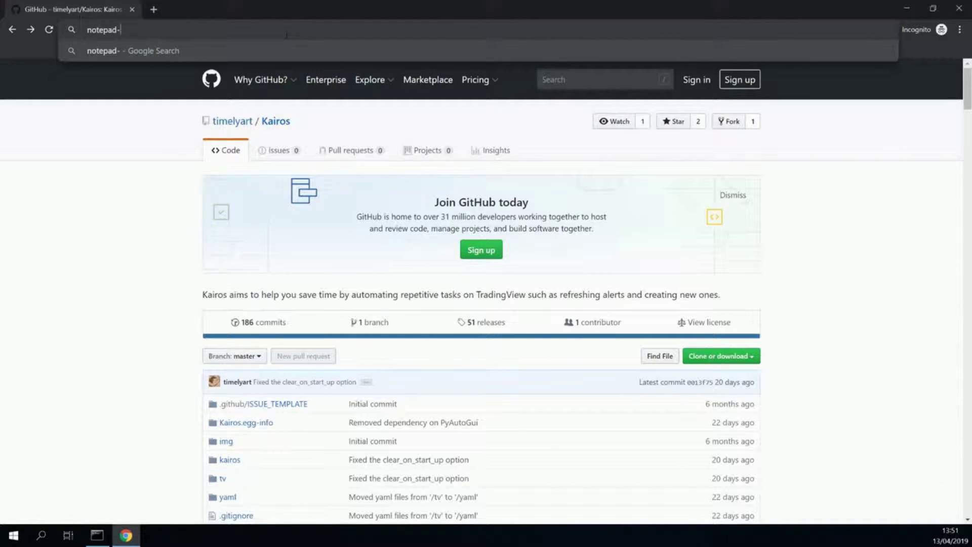
{"action": "type", "text": "plus-"}
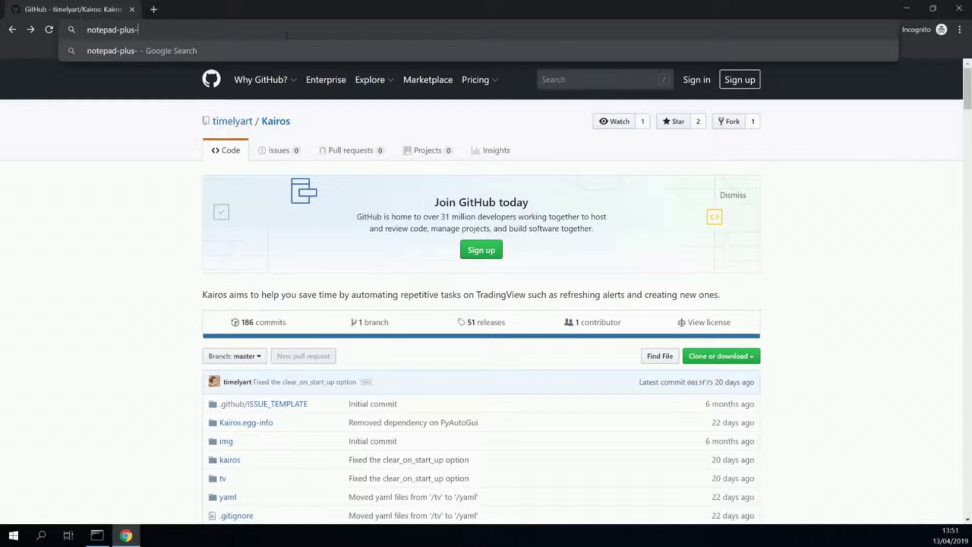
{"action": "type", "text": "plus.org"}
{"action": "key", "text": "Return"}
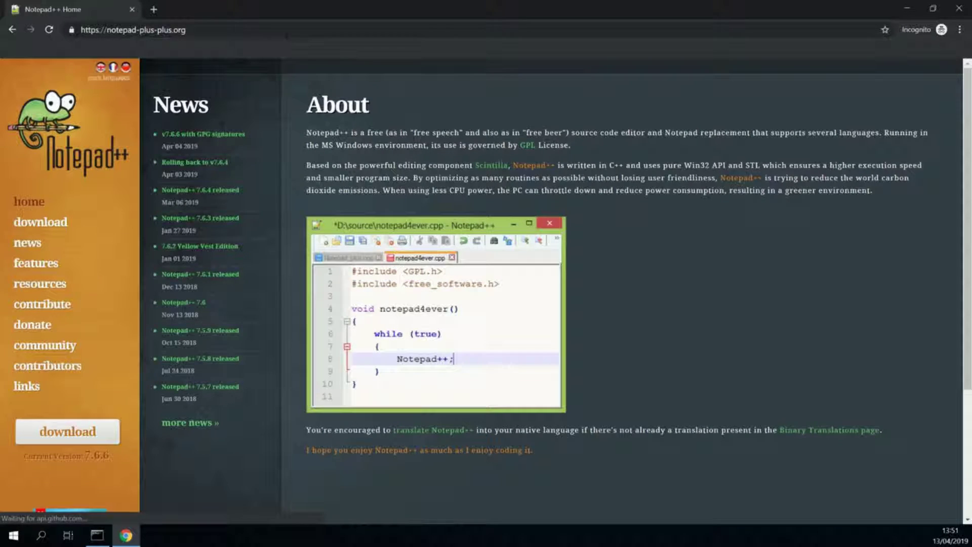
Download the 64-bit x64 installer of Notepad++ 7.6.6 and keep the file despite the browser's warning.
{"action": "left_click", "coordinate": [87, 431]}
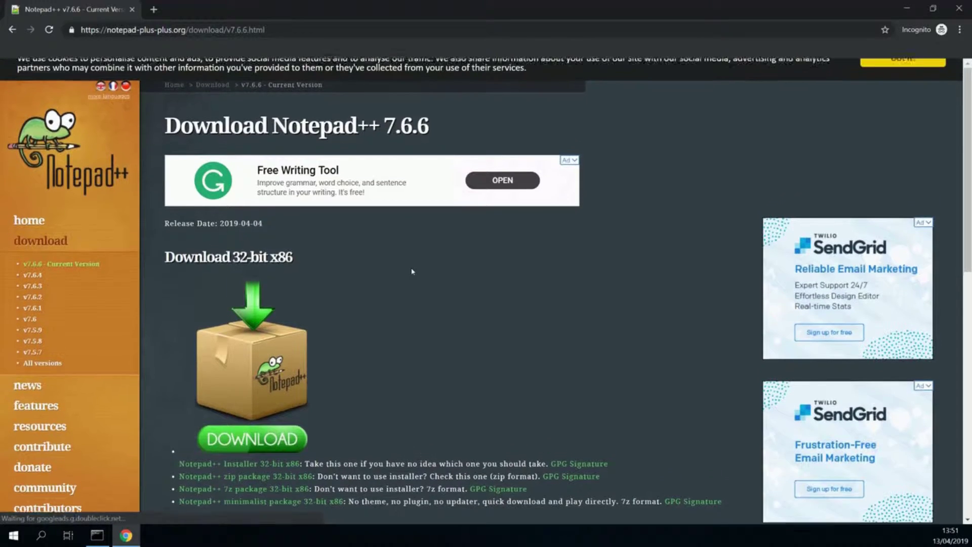
{"action": "scroll", "coordinate": [413, 272], "scroll_direction": "down", "scroll_amount": 5}
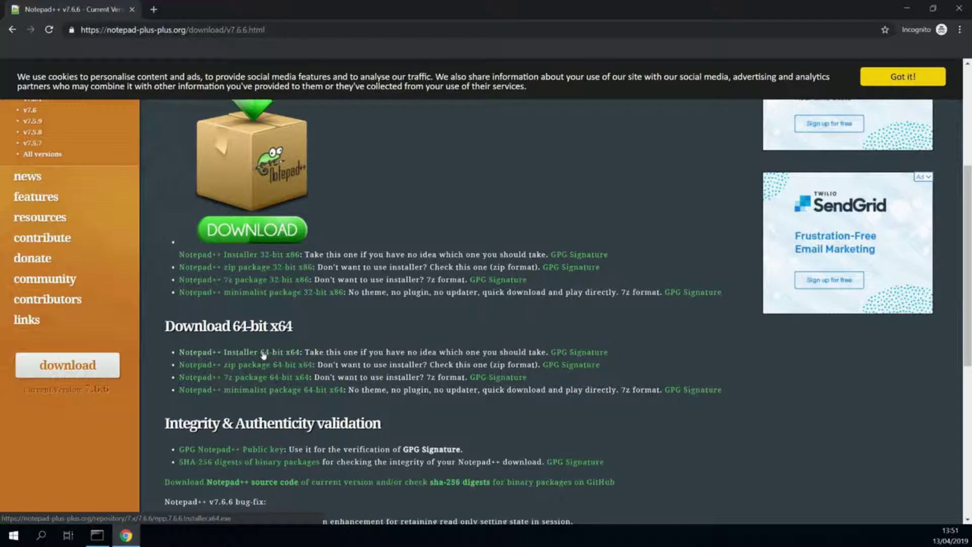
{"action": "left_click", "coordinate": [264, 355]}
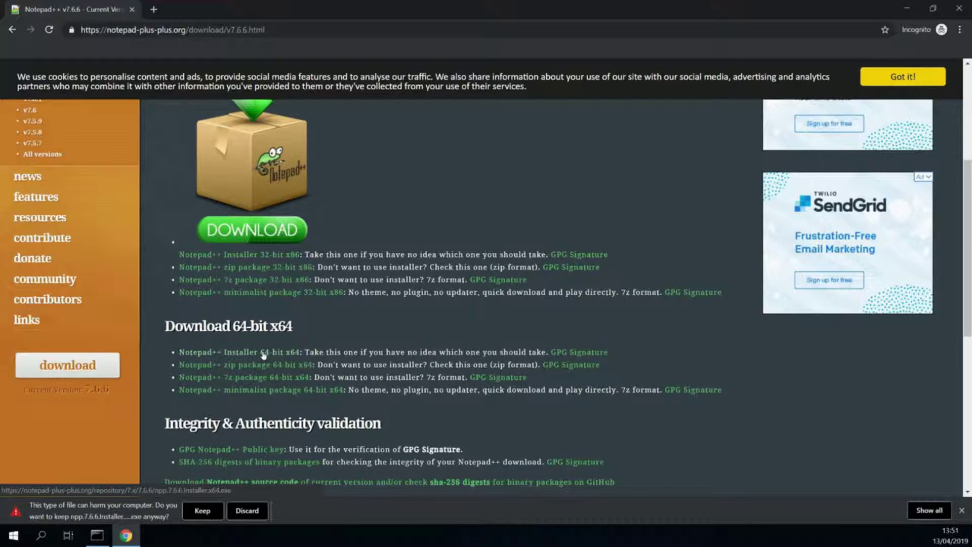
{"action": "left_click", "coordinate": [202, 512]}
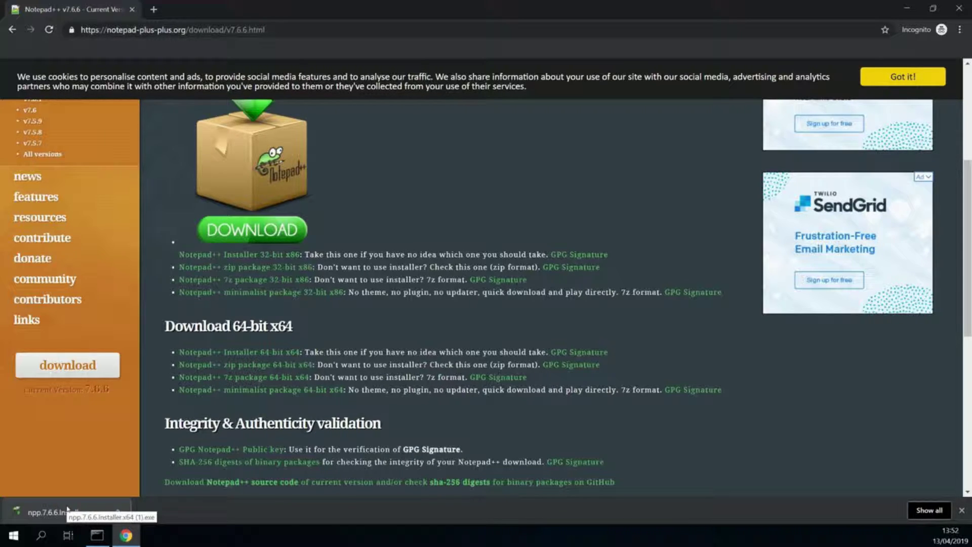
Run the downloaded Notepad++ installer in English and accept the license agreement.
{"action": "left_click", "coordinate": [65, 511]}
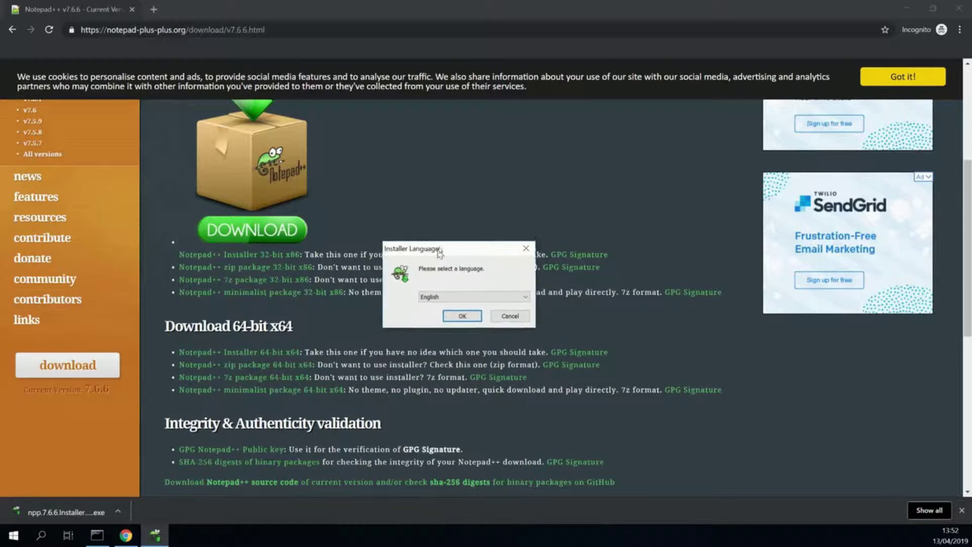
{"action": "left_click_drag", "start_coordinate": [440, 255], "coordinate": [447, 224]}
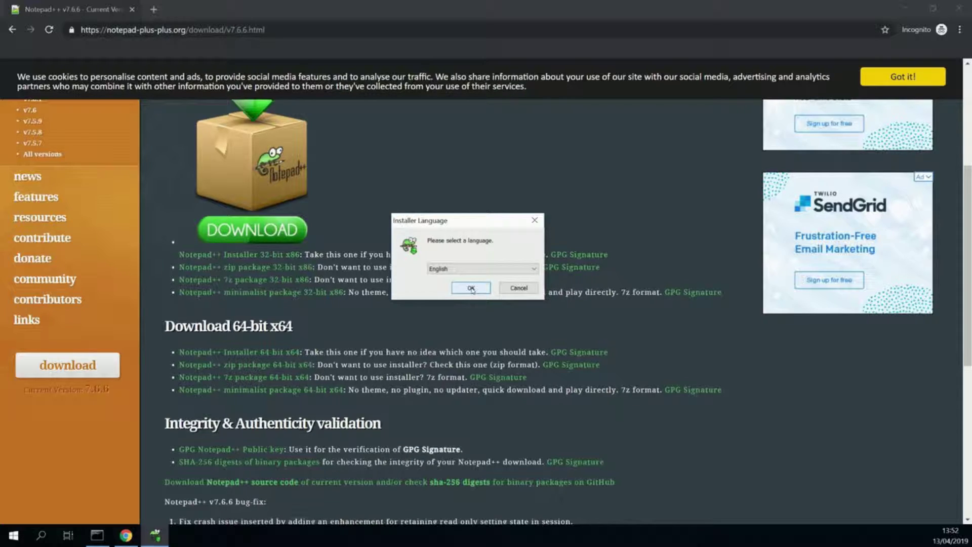
{"action": "left_click", "coordinate": [471, 288]}
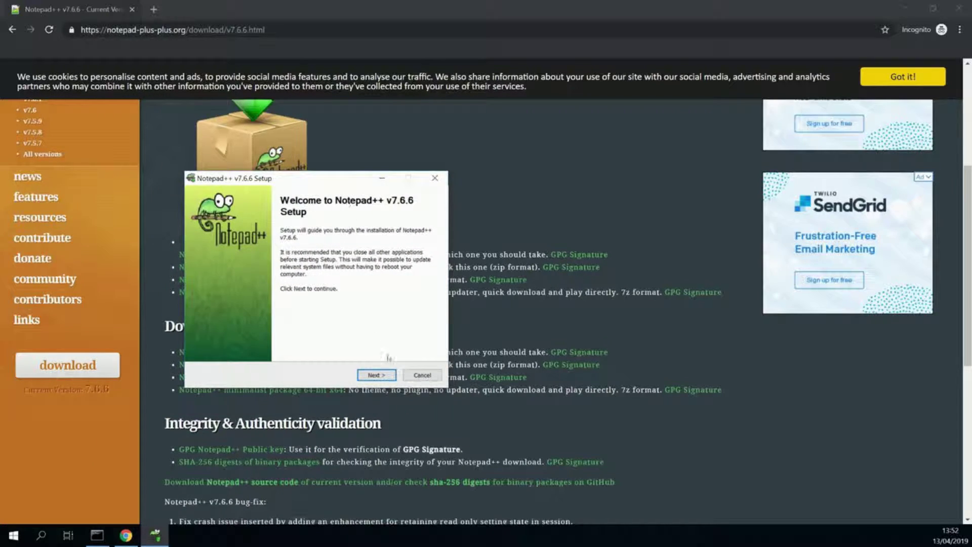
{"action": "left_click", "coordinate": [383, 377]}
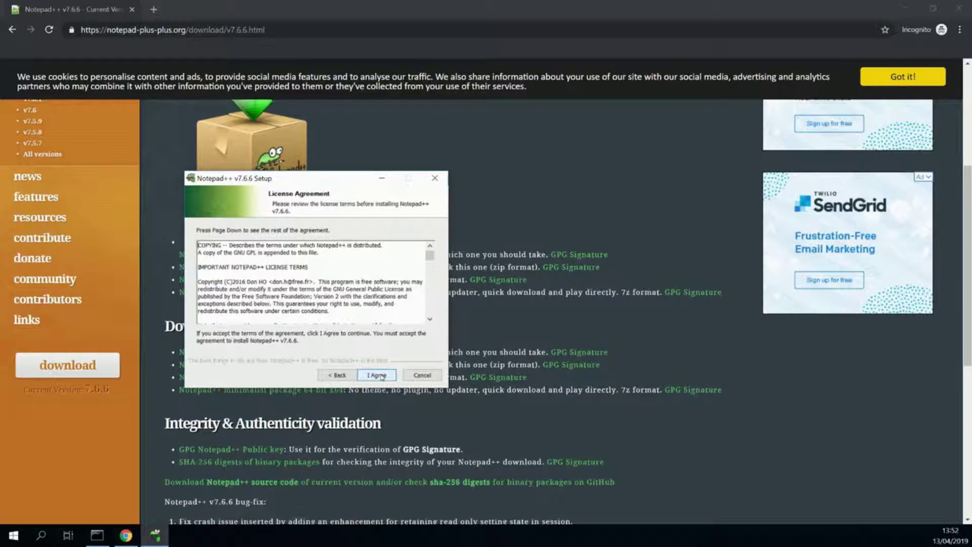
{"action": "left_click", "coordinate": [377, 376]}
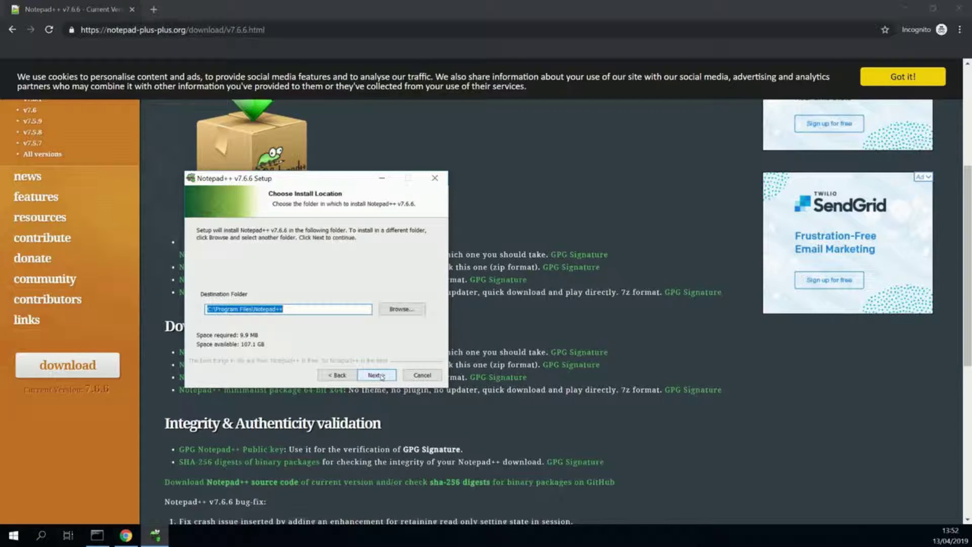
Install Notepad++ in C:\Program Files\Notepad++ with the preset components and no desktop shortcut, finish the setup, and close Notepad++.
{"action": "left_click", "coordinate": [382, 376]}
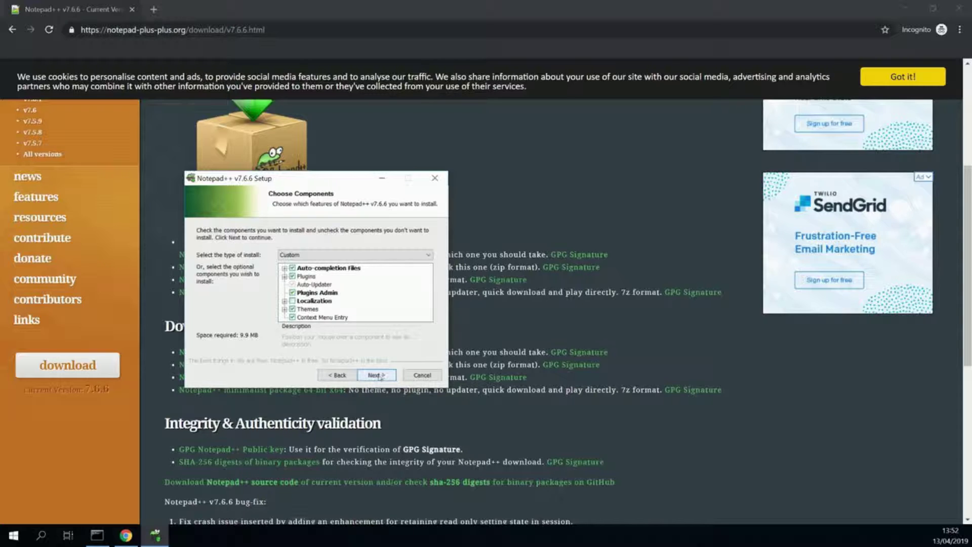
{"action": "left_click", "coordinate": [376, 376]}
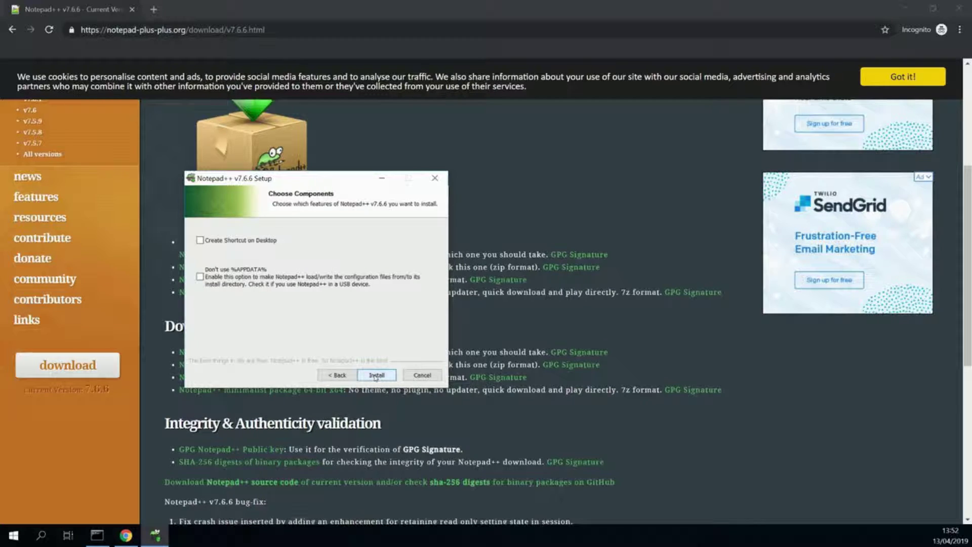
{"action": "left_click", "coordinate": [377, 375]}
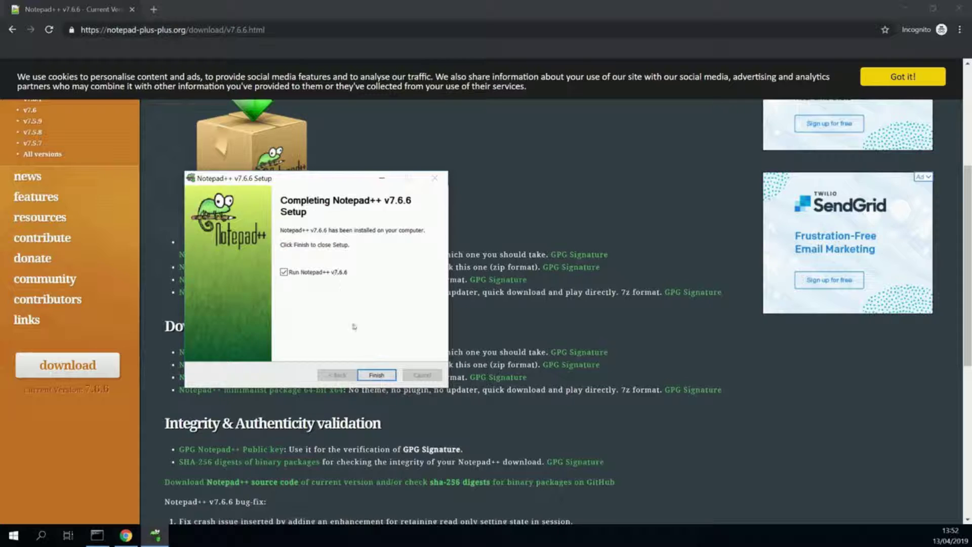
{"action": "left_click", "coordinate": [376, 375]}
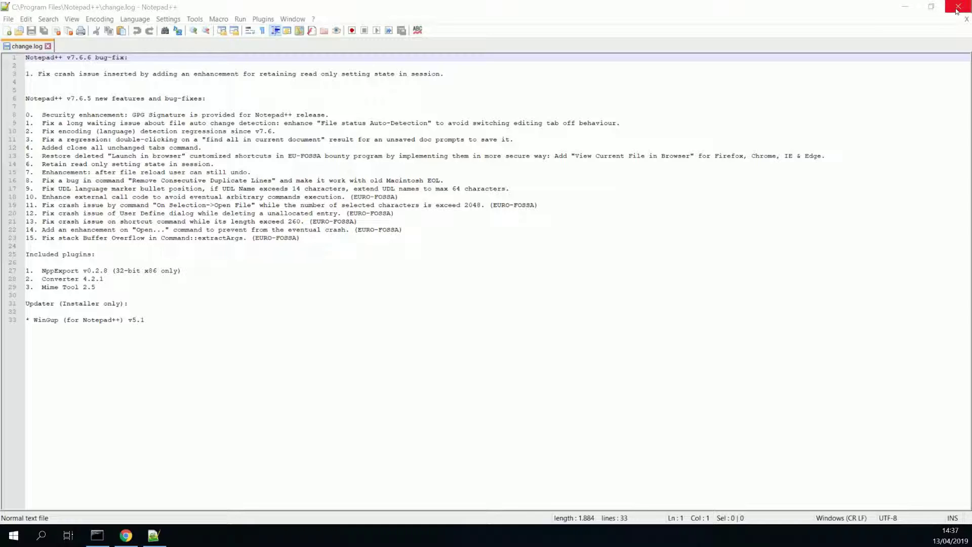
{"action": "left_click", "coordinate": [967, 7]}
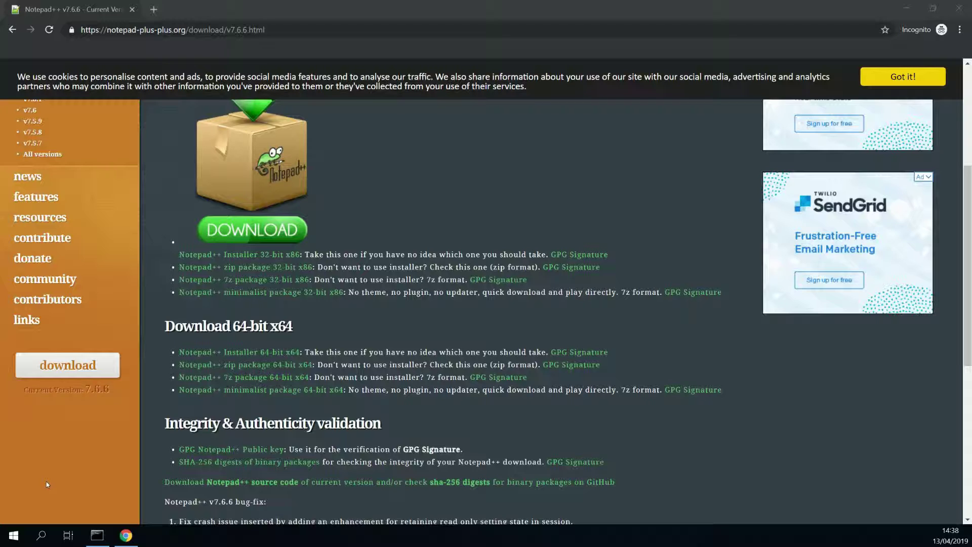
Find Notepad++ through the Windows search and run it as administrator.
{"action": "left_click", "coordinate": [41, 535]}
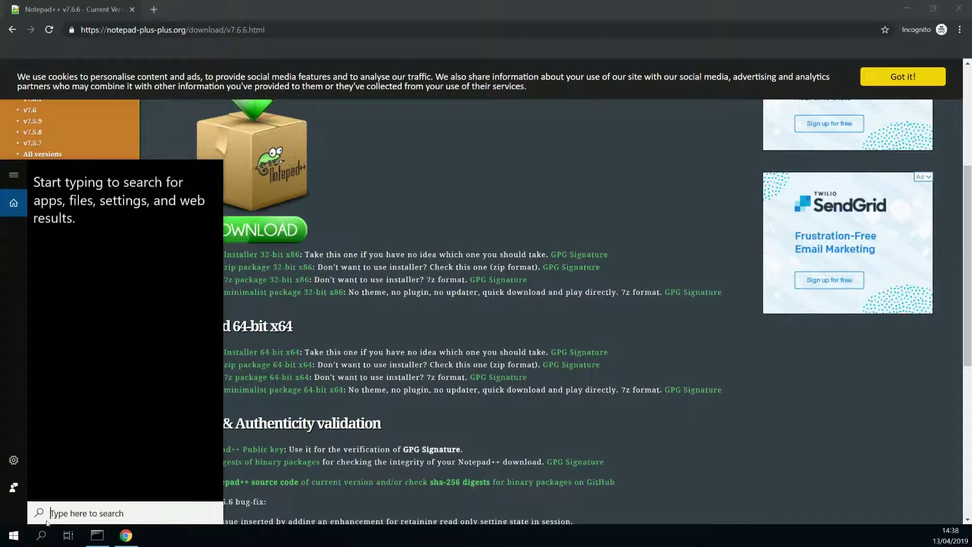
{"action": "type", "text": "note"}
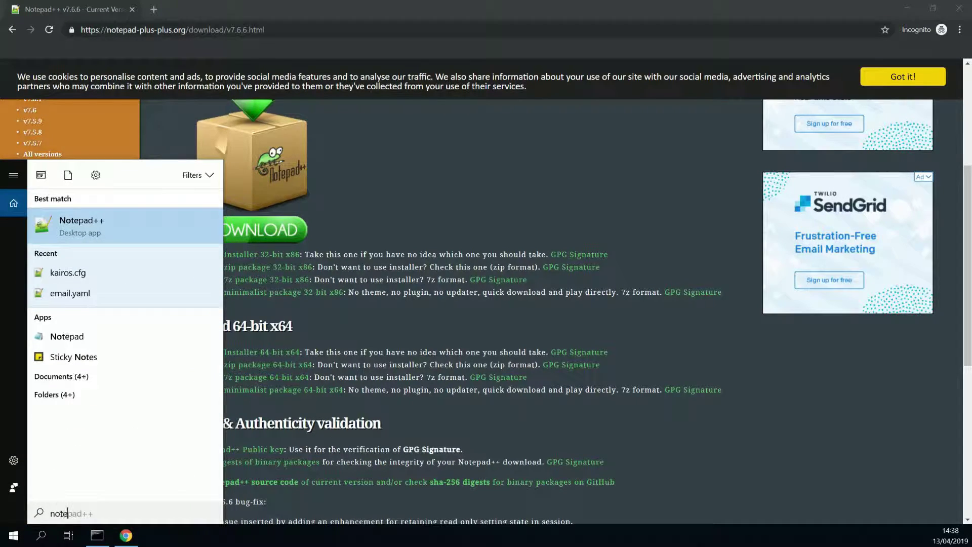
{"action": "right_click", "coordinate": [129, 226]}
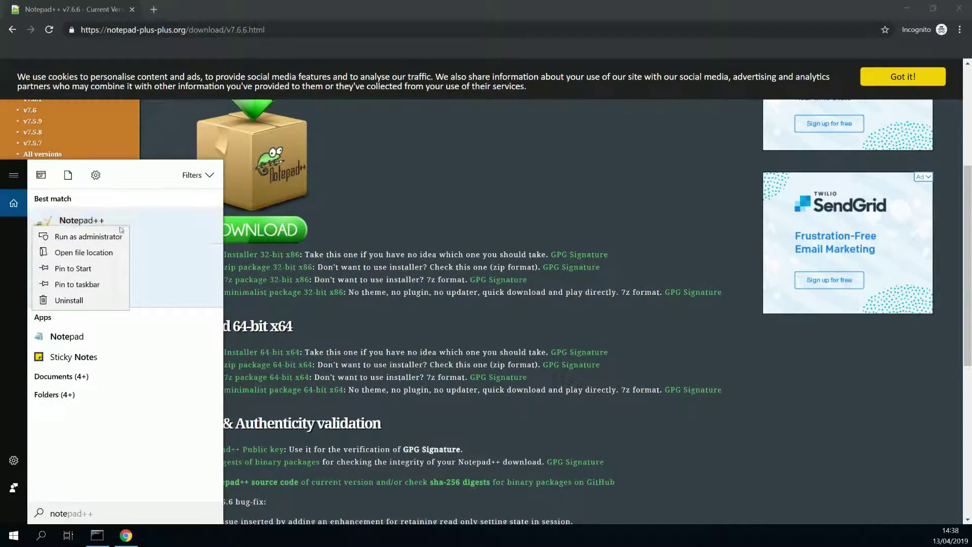
{"action": "left_click", "coordinate": [116, 236]}
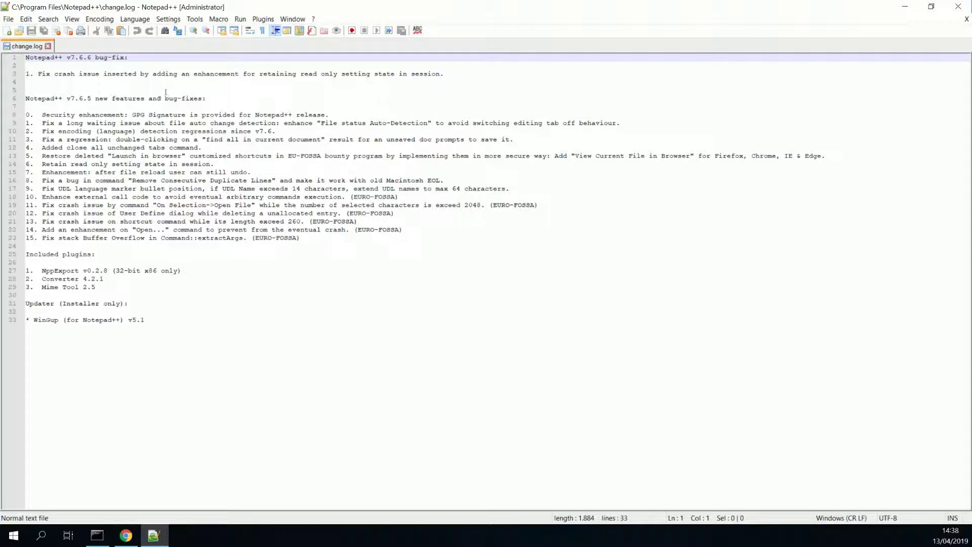
Check the user extension assigned to the ini file language in the Style Configurator, and close the configurator.
{"action": "left_click", "coordinate": [168, 19]}
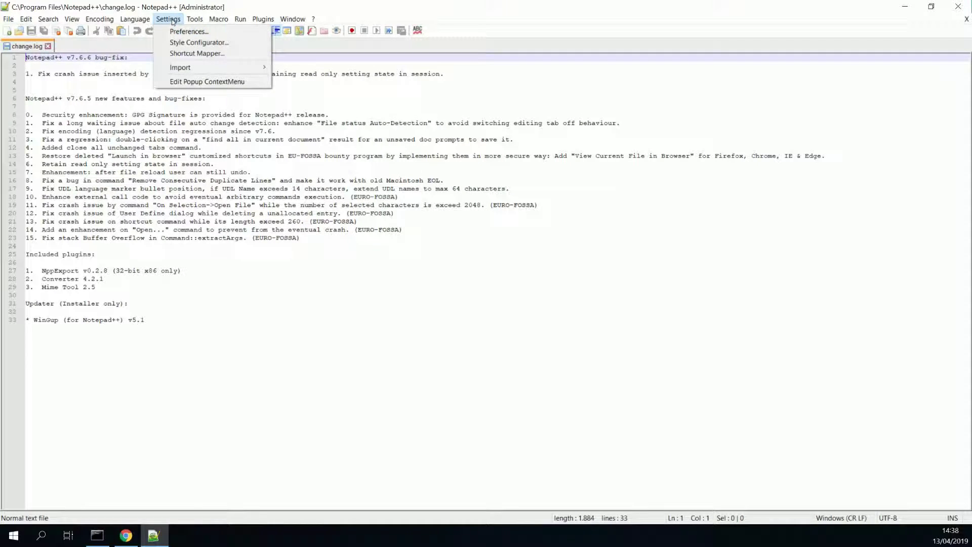
{"action": "left_click", "coordinate": [182, 43]}
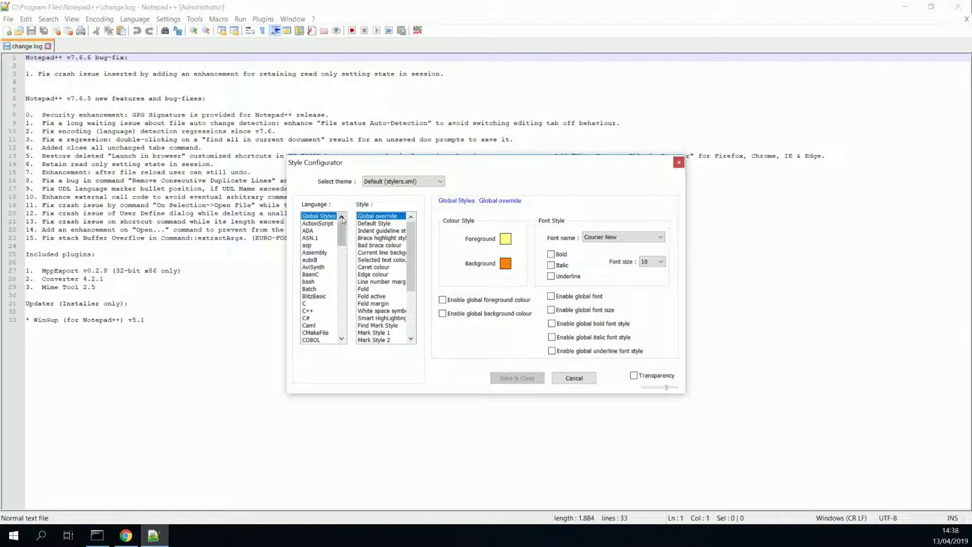
{"action": "left_click_drag", "start_coordinate": [344, 248], "coordinate": [341, 274]}
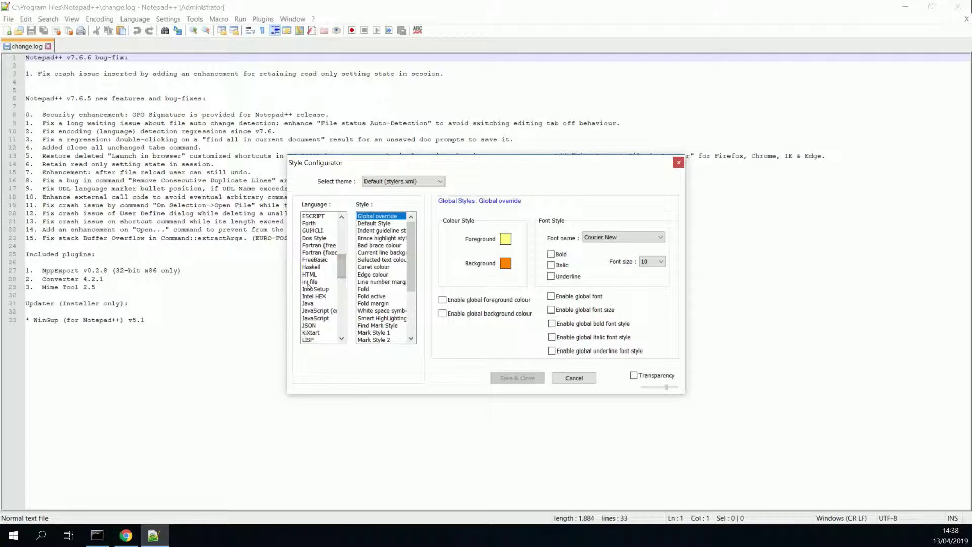
{"action": "left_click", "coordinate": [314, 282]}
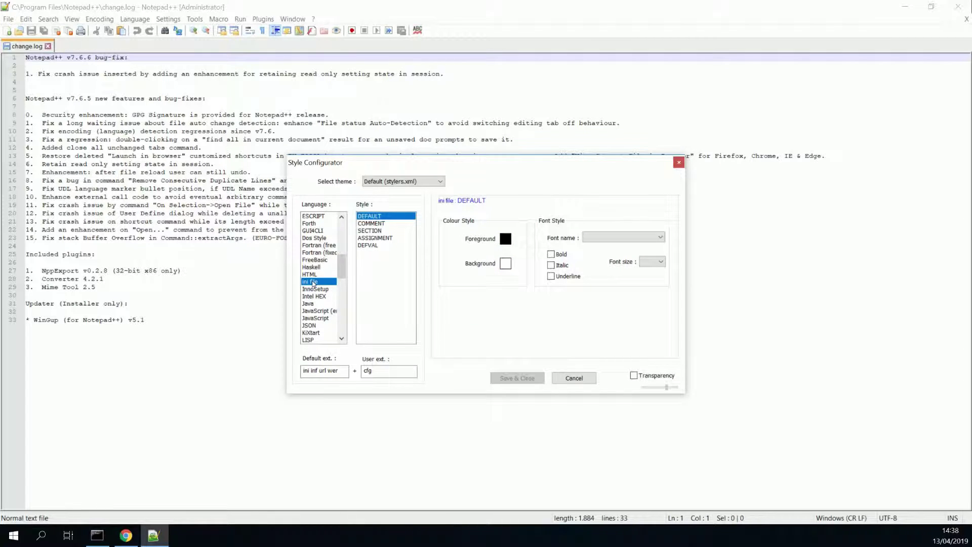
{"action": "left_click", "coordinate": [382, 370]}
{"action": "left_click", "coordinate": [679, 163]}
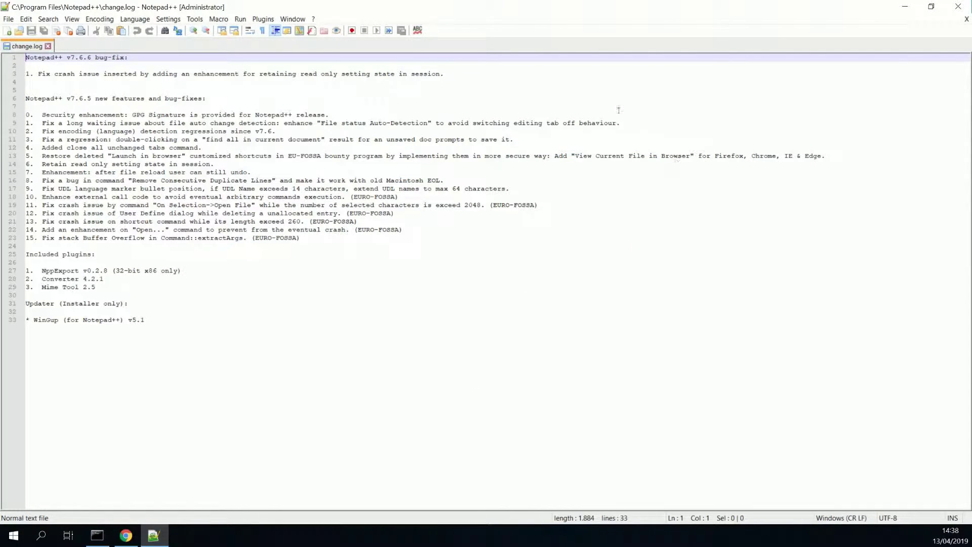
Open kairos.cfg from the C:\Kairos-1.3.1 folder.
{"action": "left_click", "coordinate": [10, 20]}
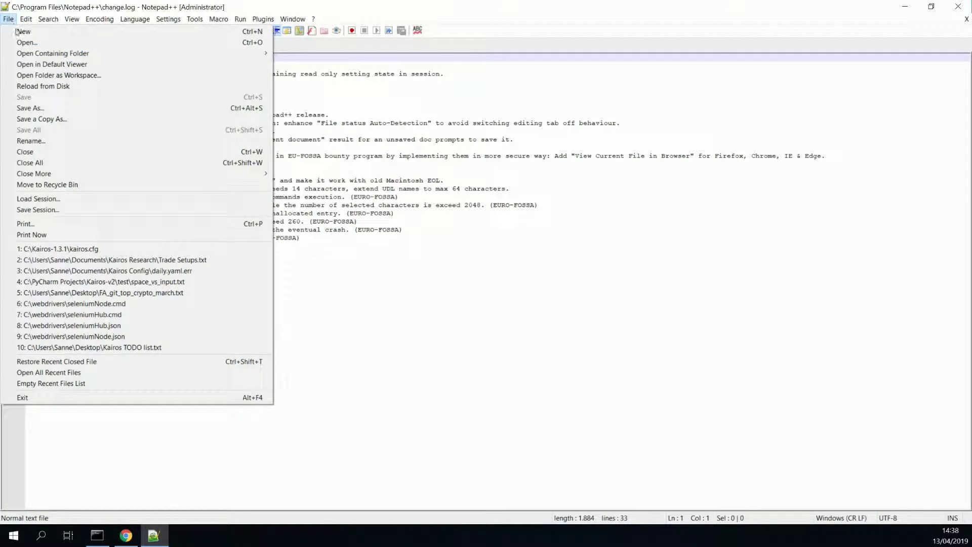
{"action": "left_click", "coordinate": [22, 43]}
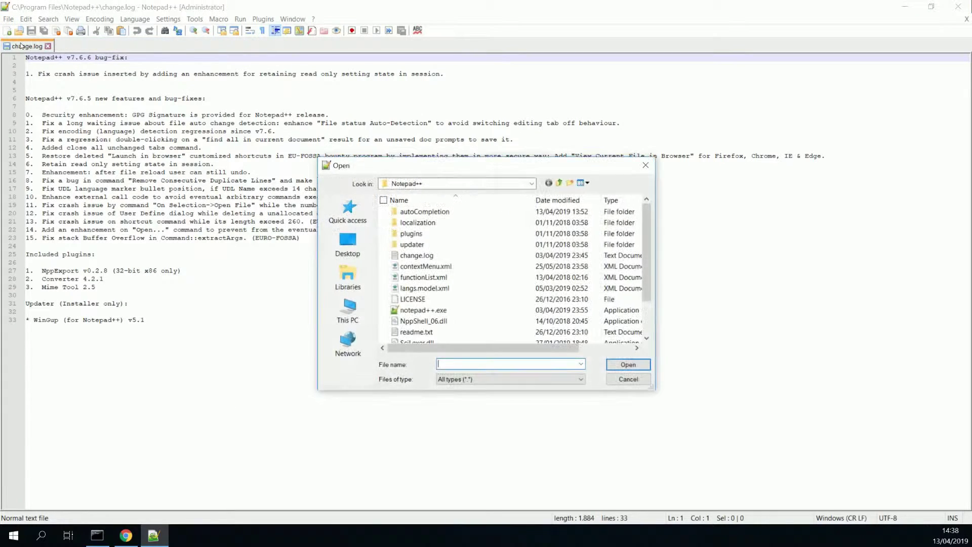
{"action": "left_click", "coordinate": [348, 310]}
{"action": "double_click", "coordinate": [435, 337]}
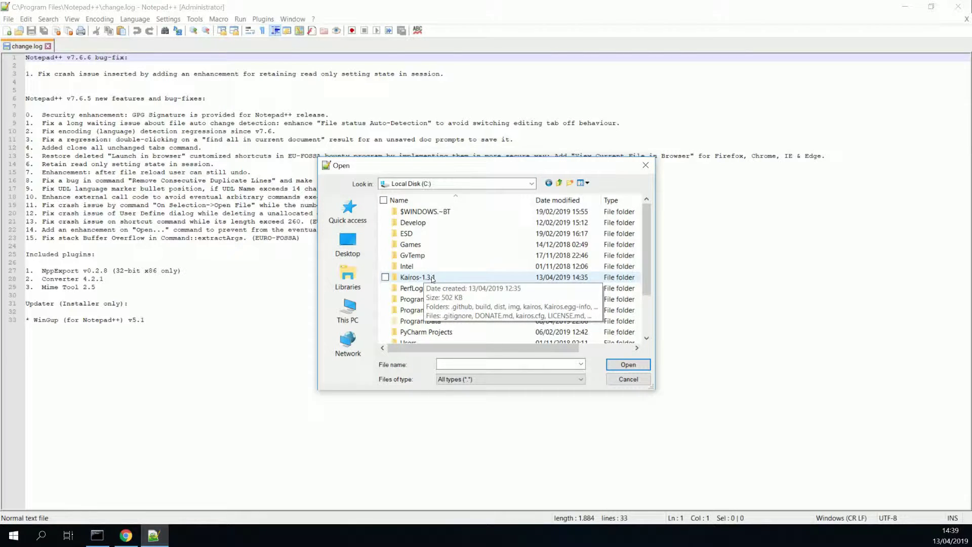
{"action": "double_click", "coordinate": [433, 277]}
{"action": "left_click", "coordinate": [408, 332]}
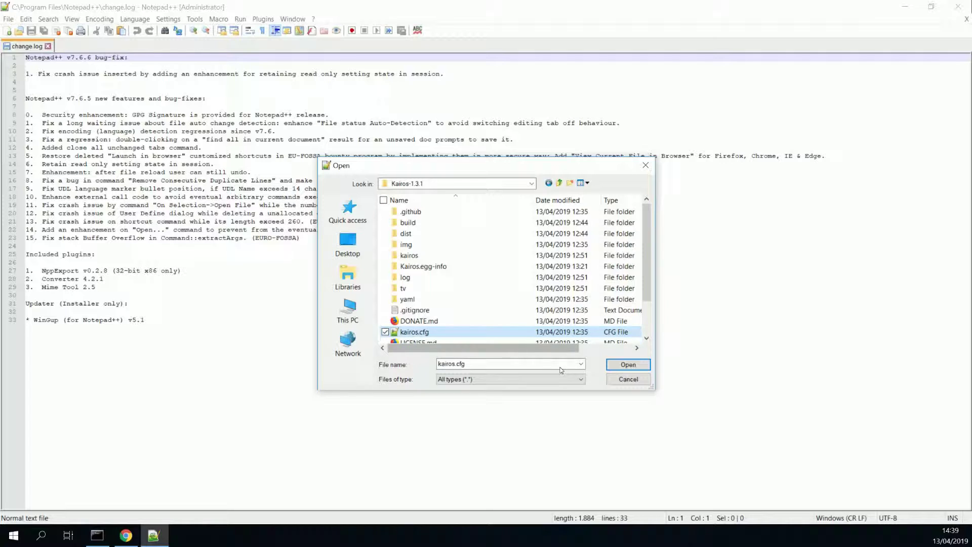
{"action": "left_click", "coordinate": [628, 365]}
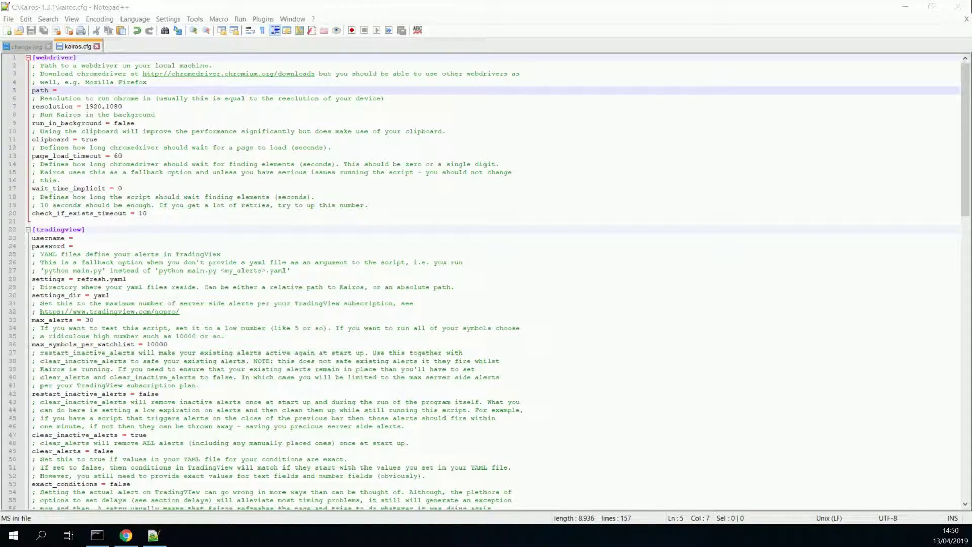
Set the path in the [webdriver] section of kairos.cfg to C:\chromedriver.exe.
{"action": "scroll", "coordinate": [375, 202], "scroll_direction": "down", "scroll_amount": 5}
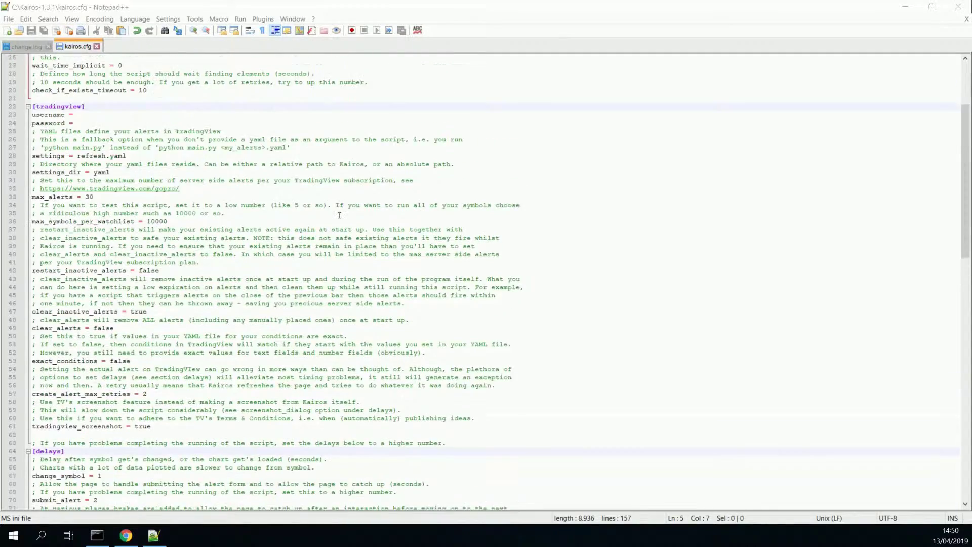
{"action": "scroll", "coordinate": [339, 215], "scroll_direction": "up", "scroll_amount": 5}
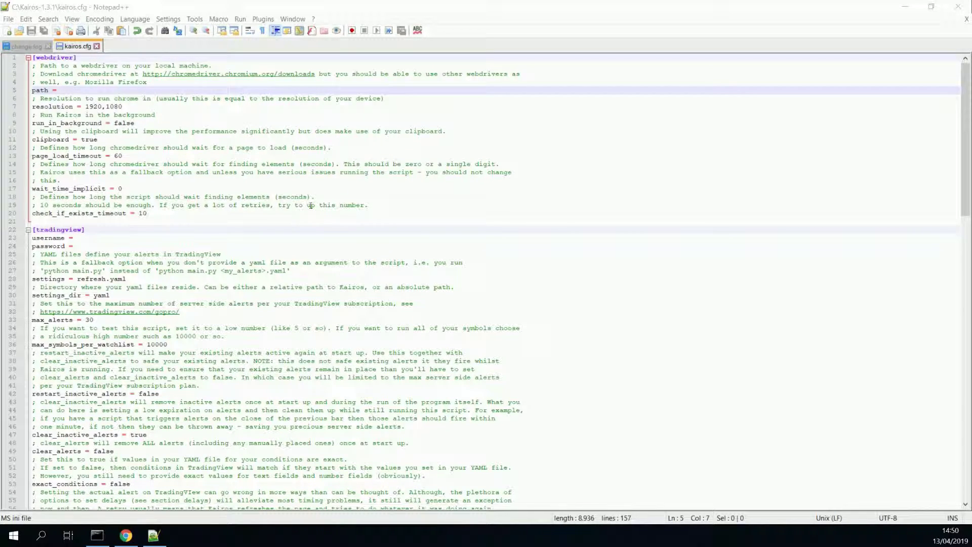
{"action": "left_click", "coordinate": [100, 90]}
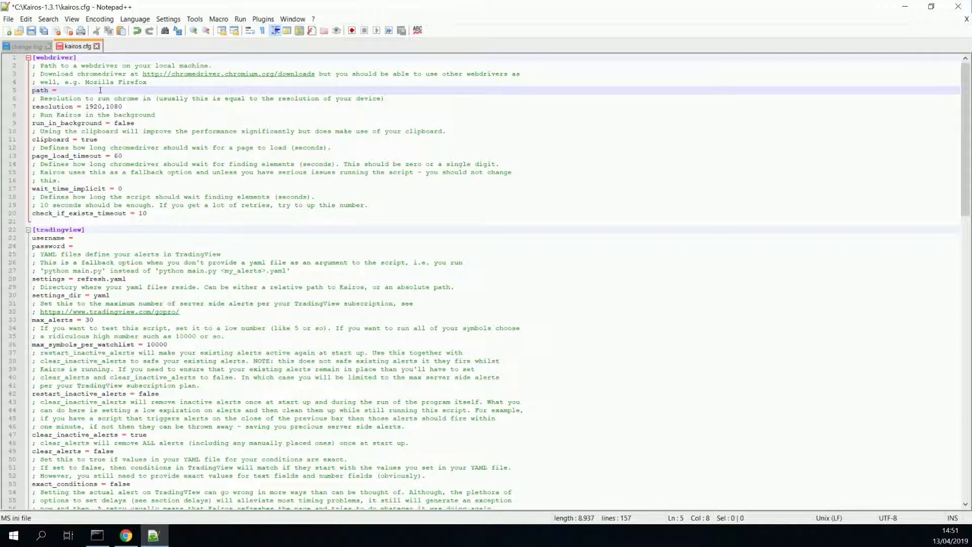
{"action": "type", "text": "C"}
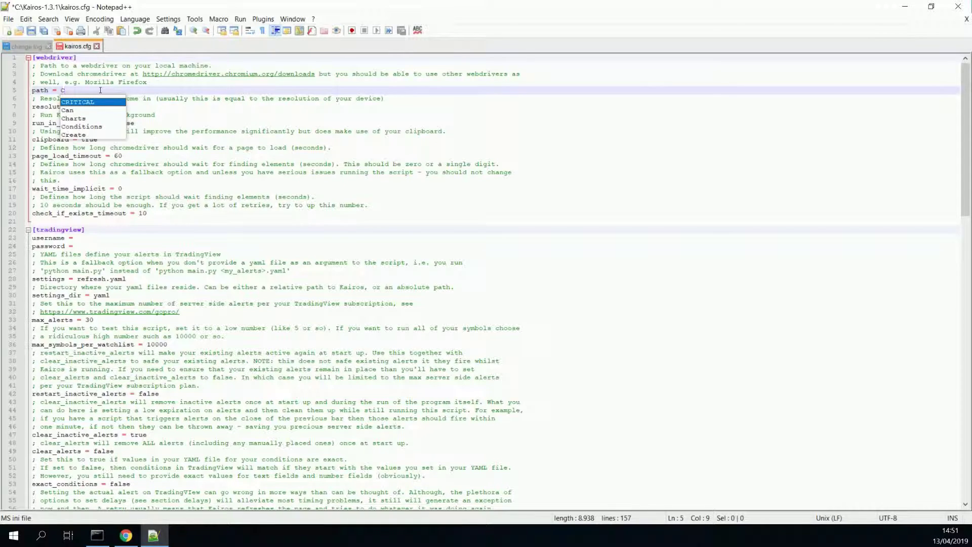
{"action": "type", "text": ":\\"}
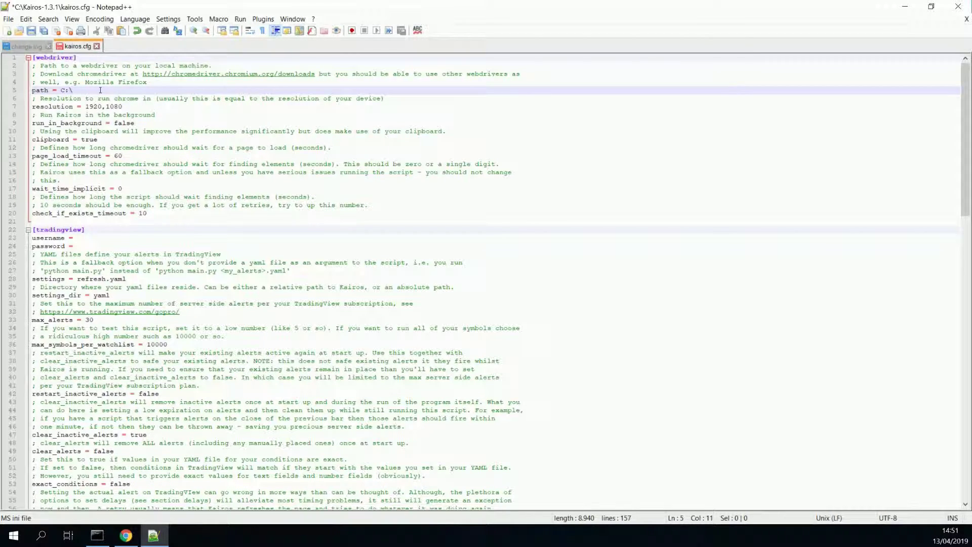
{"action": "type", "text": "chrome"}
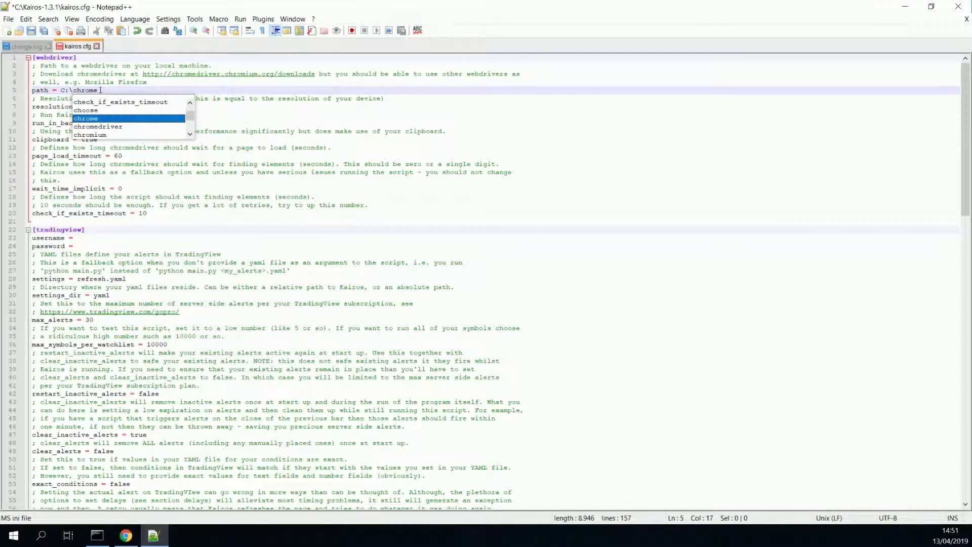
{"action": "type", "text": "driver."}
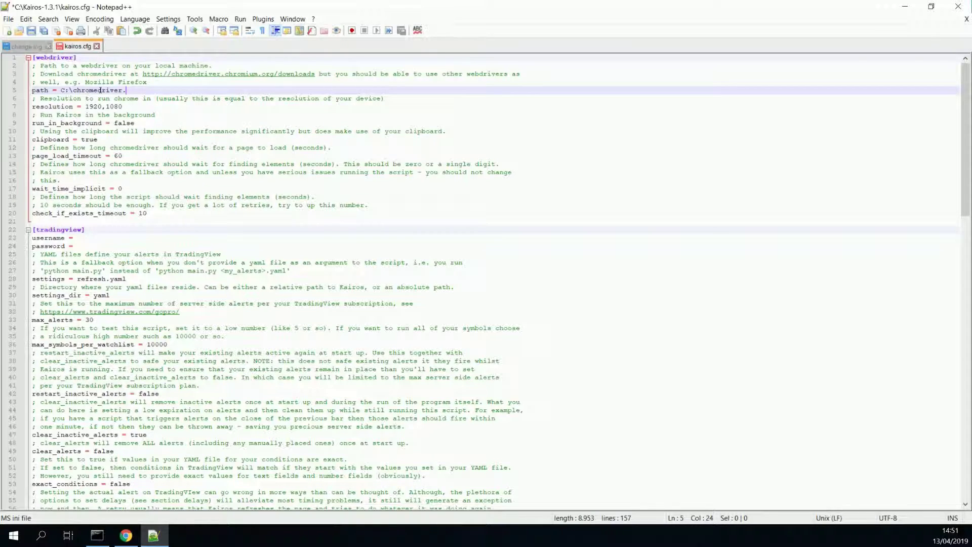
{"action": "type", "text": "exe"}
Set max_alerts in the [tradingview] section to 200 and save kairos.cfg.
{"action": "left_click", "coordinate": [89, 320]}
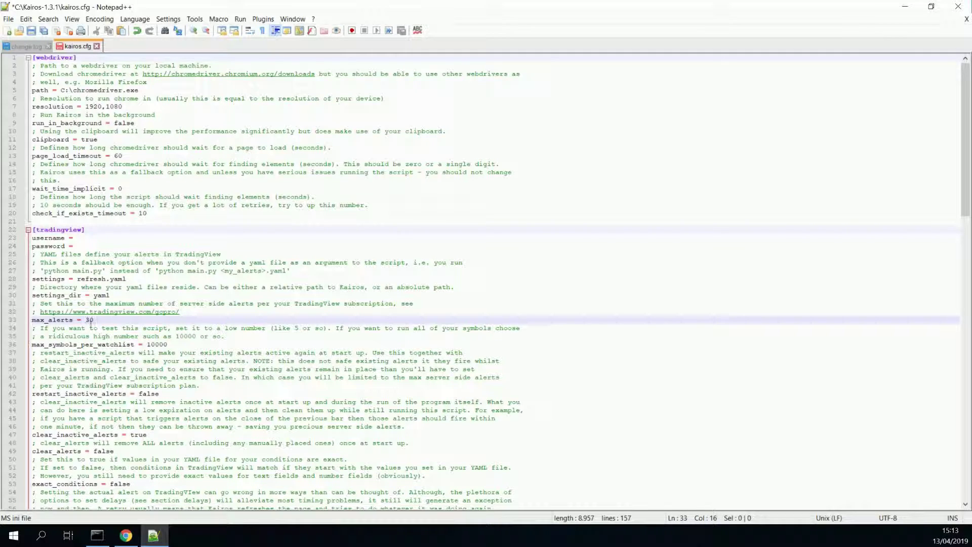
{"action": "left_click_drag", "start_coordinate": [86, 320], "coordinate": [102, 320]}
{"action": "type", "text": "200"}
{"action": "key", "text": "ctrl+s"}
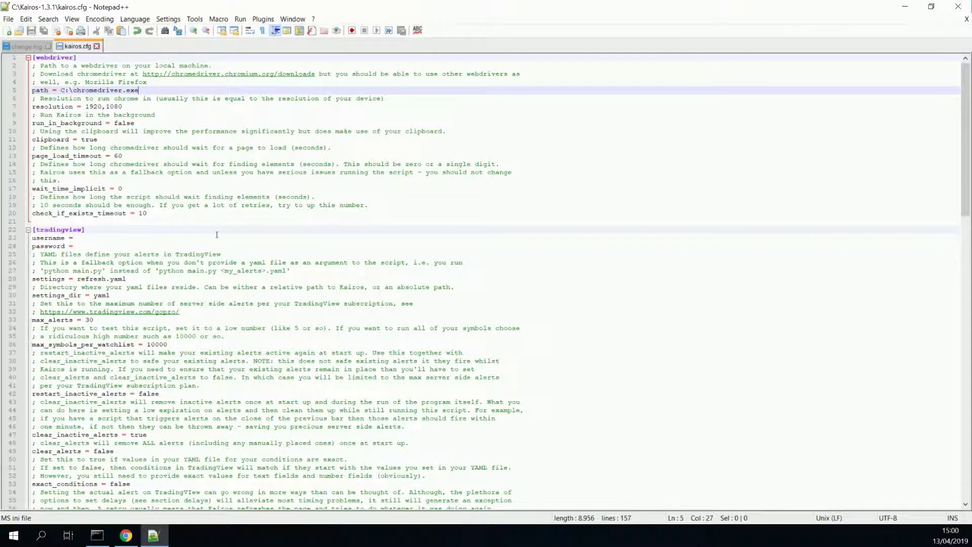
Switch to Command Prompt and run "python main.py" in C:\Kairos-1.3.1.
{"action": "left_click", "coordinate": [96, 537]}
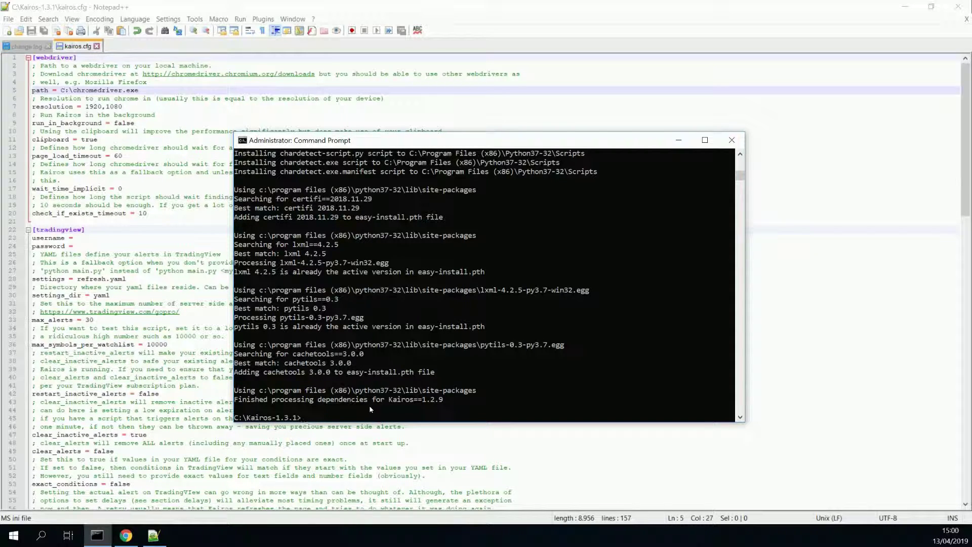
{"action": "type", "text": "python main.py"}
{"action": "key", "text": "Return"}
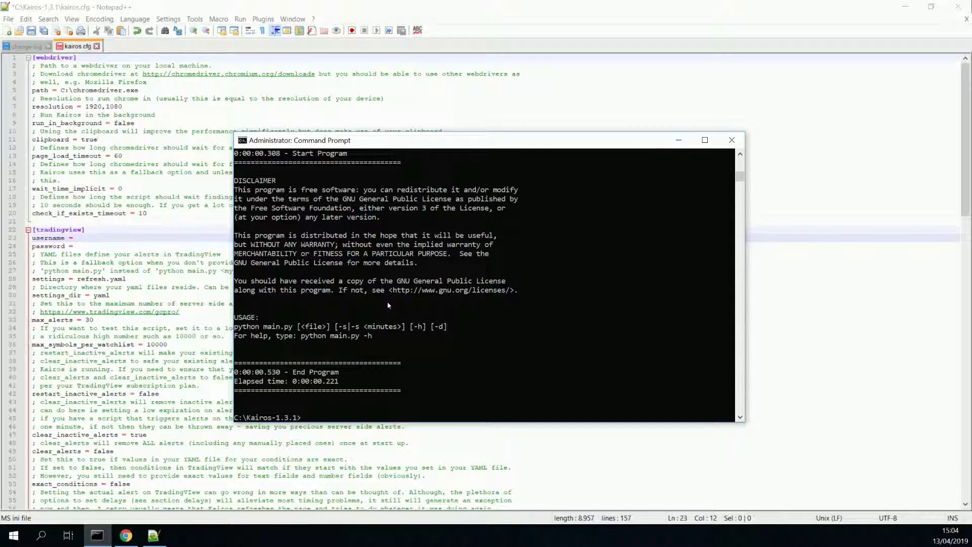
Return to kairos.cfg in Notepad++ and place the cursor after "username =" in the [tradingview] section.
{"action": "left_click", "coordinate": [198, 288]}
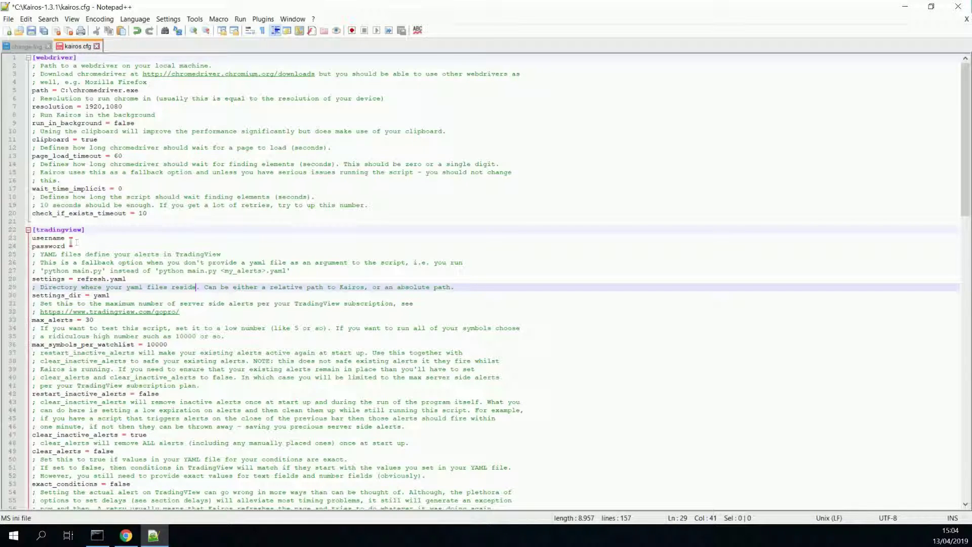
{"action": "left_click", "coordinate": [114, 238]}
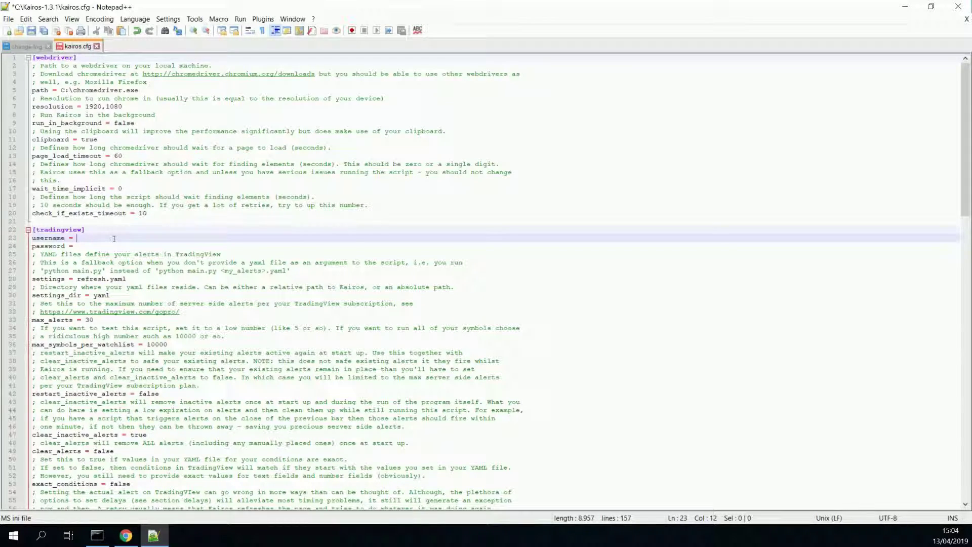